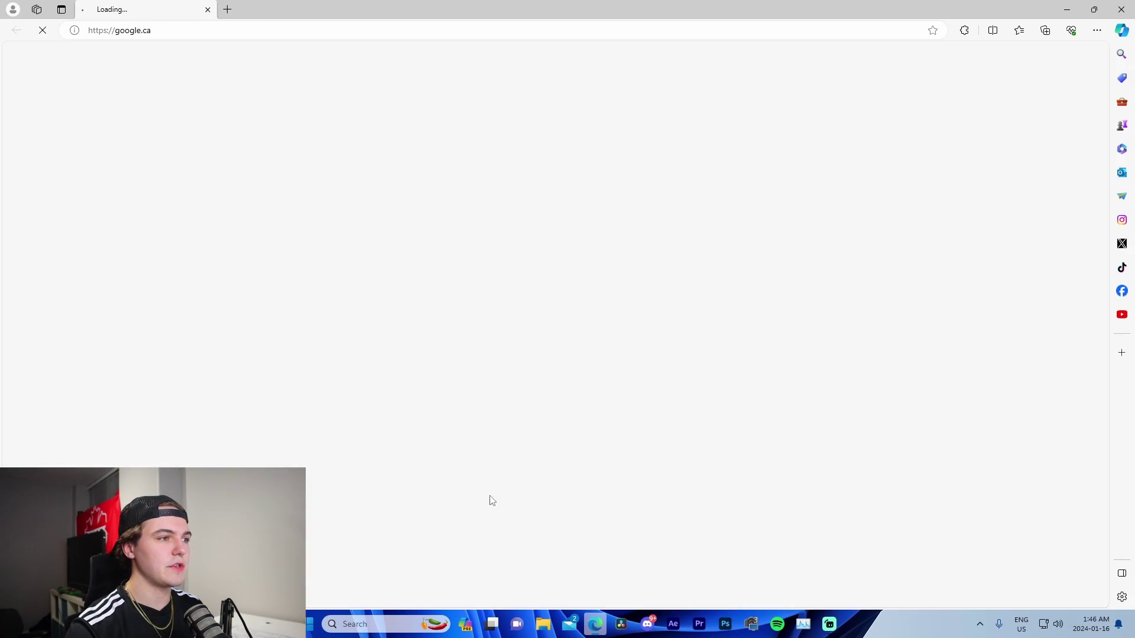
- Search Google for the DaVinci Resolve download, view the free version's download options, and close the browser
{"action": "type", "text": "davinci"}
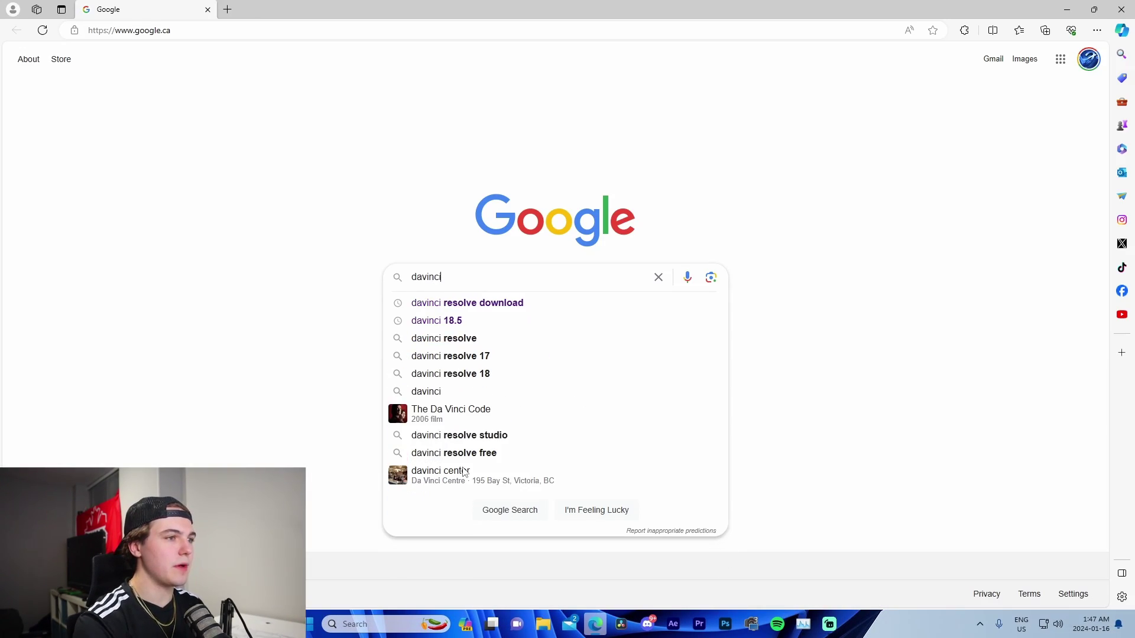
{"action": "left_click", "coordinate": [459, 305]}
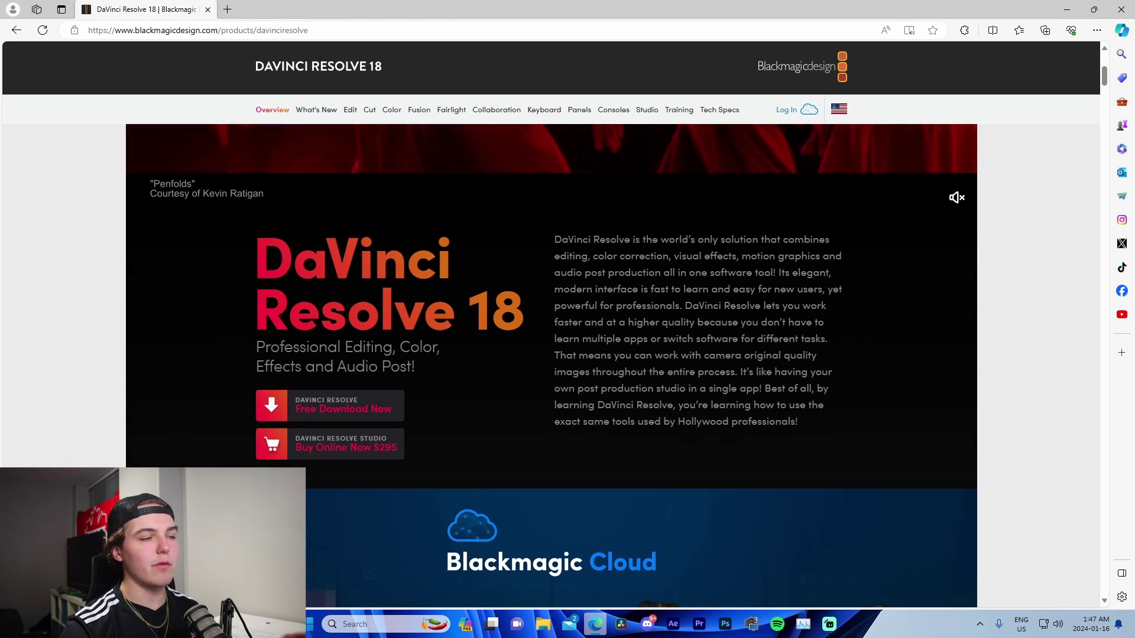
{"action": "left_click", "coordinate": [324, 410]}
{"action": "left_click_drag", "start_coordinate": [466, 326], "coordinate": [462, 326]}
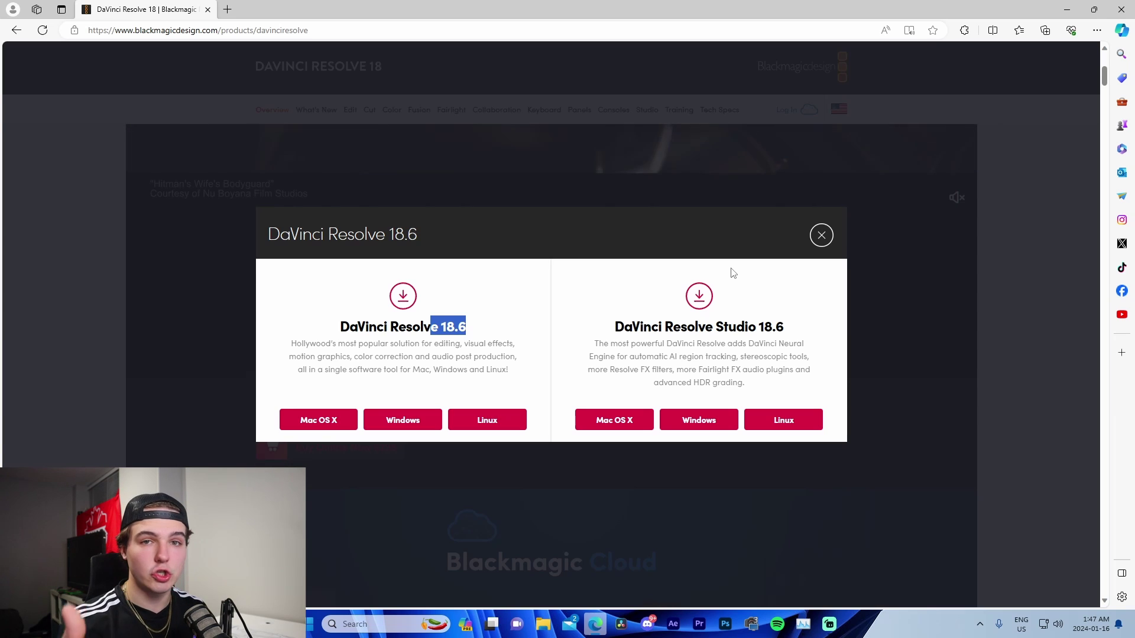
{"action": "left_click", "coordinate": [208, 9]}
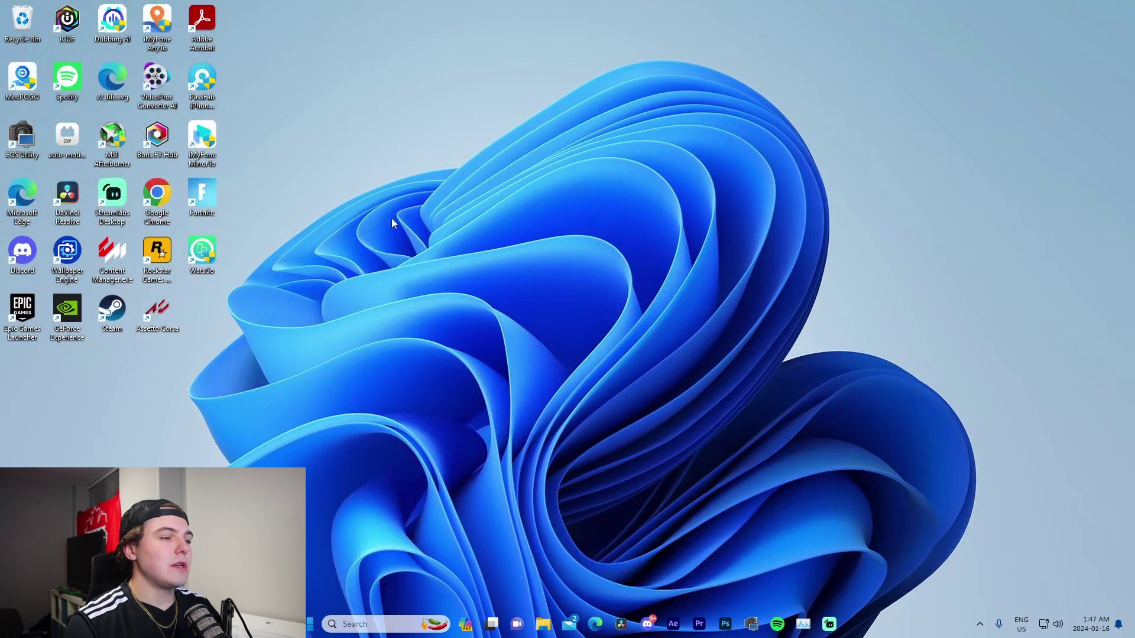
- Launch DaVinci Resolve and create a new project named YouTubeVidsTutorial2024
{"action": "key", "text": "super"}
{"action": "type", "text": "dav"}
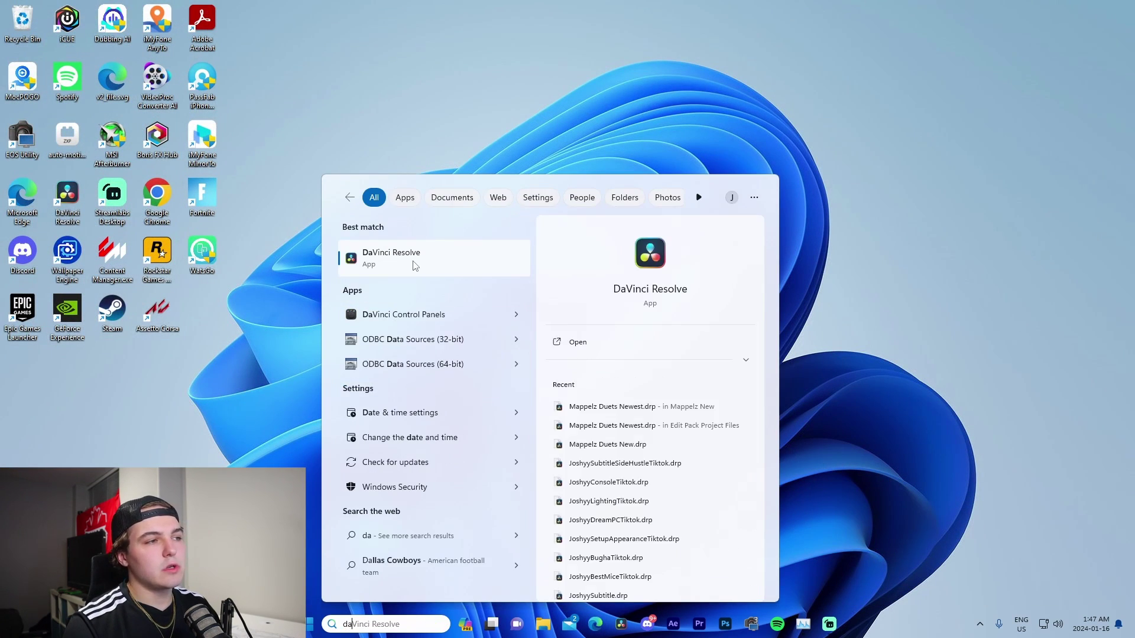
{"action": "left_click", "coordinate": [412, 260]}
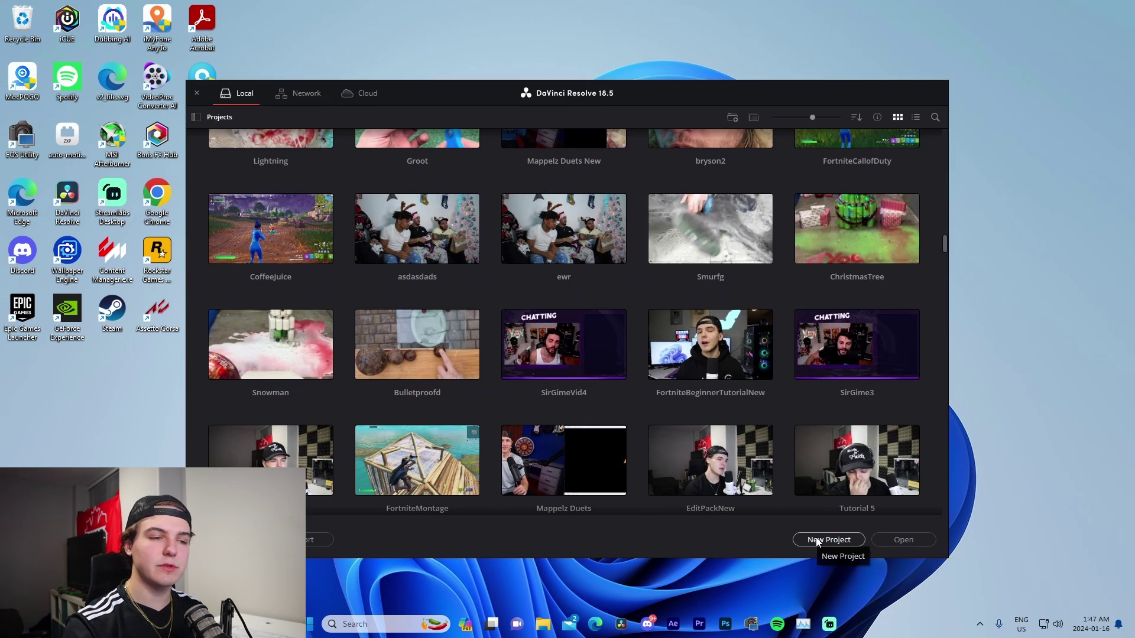
{"action": "left_click", "coordinate": [819, 541]}
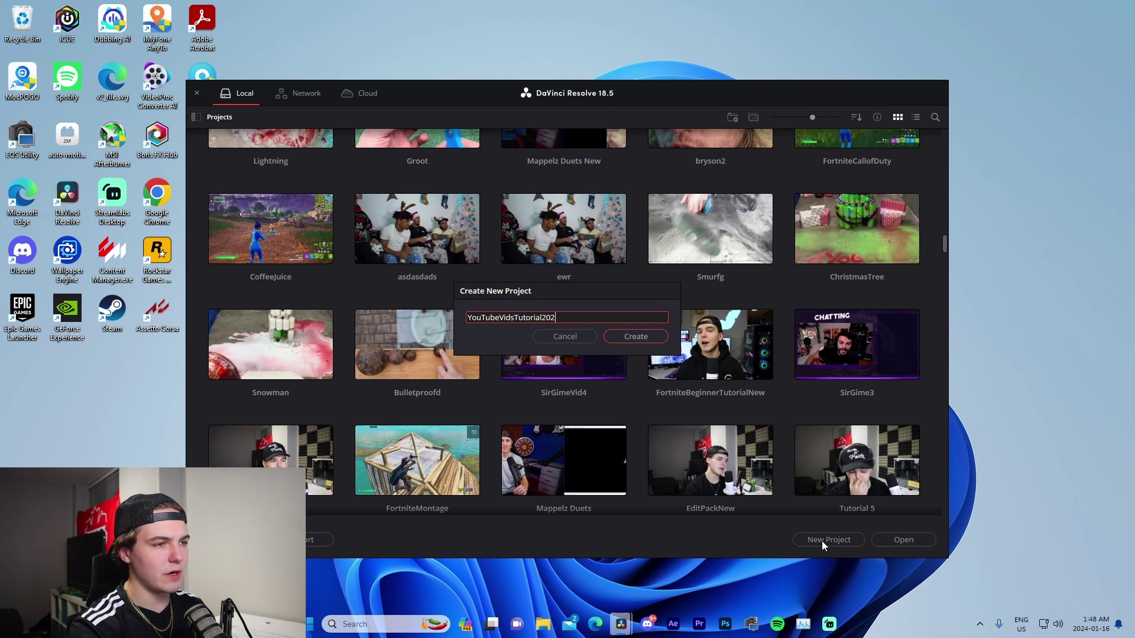
{"action": "key", "text": "Return"}
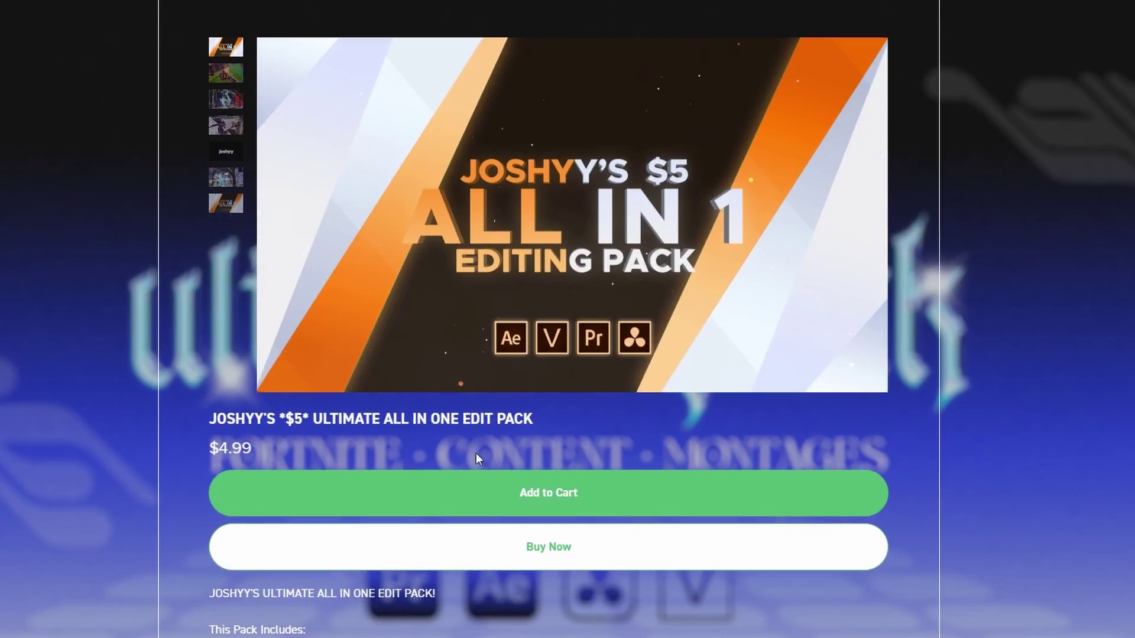
{"action": "scroll", "coordinate": [508, 490], "scroll_direction": "down", "scroll_amount": 1}
{"action": "scroll", "coordinate": [508, 491], "scroll_direction": "down", "scroll_amount": 9}
{"action": "scroll", "coordinate": [236, 370], "scroll_direction": "down", "scroll_amount": 2}
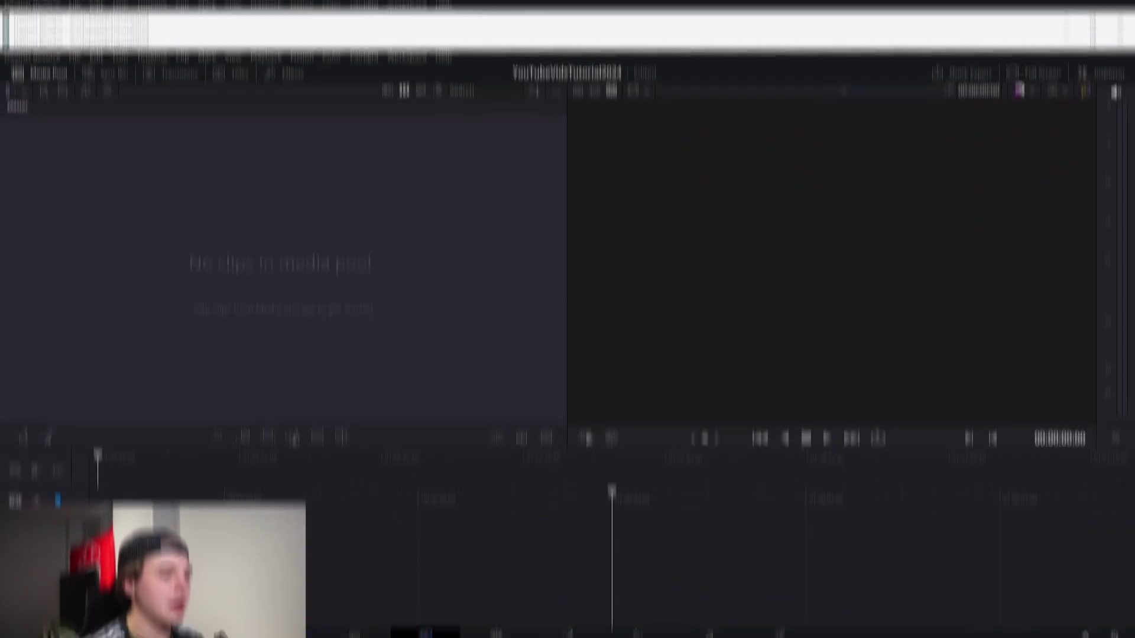
- Switch to the Edit page and set the project's timeline frame rate to 60 frames per second
{"action": "left_click", "coordinate": [497, 601]}
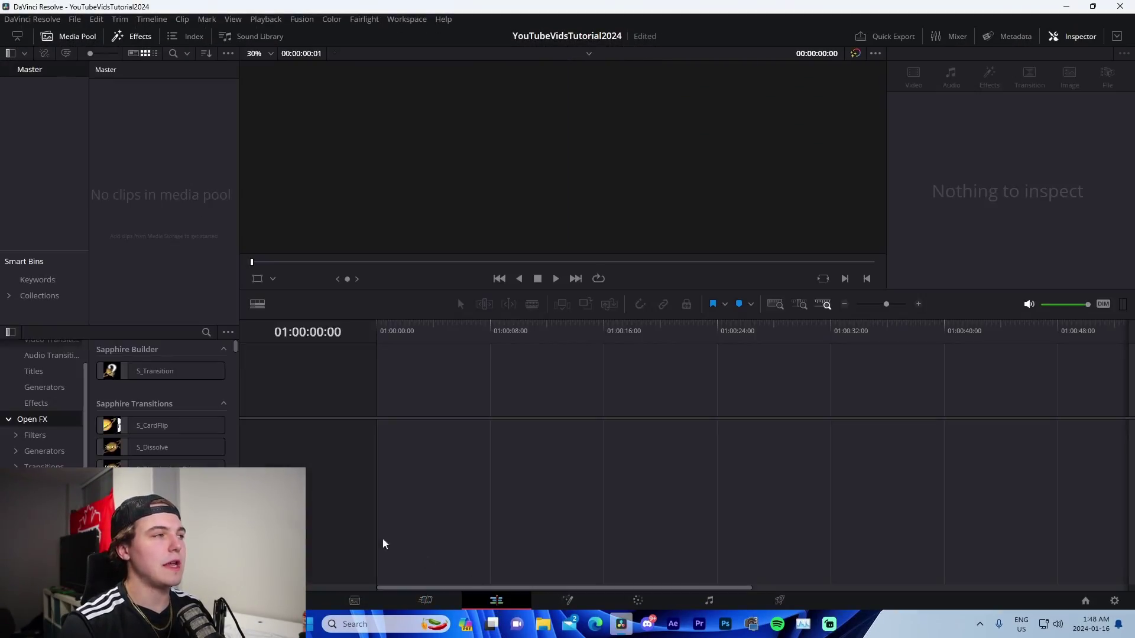
{"action": "left_click", "coordinate": [75, 20]}
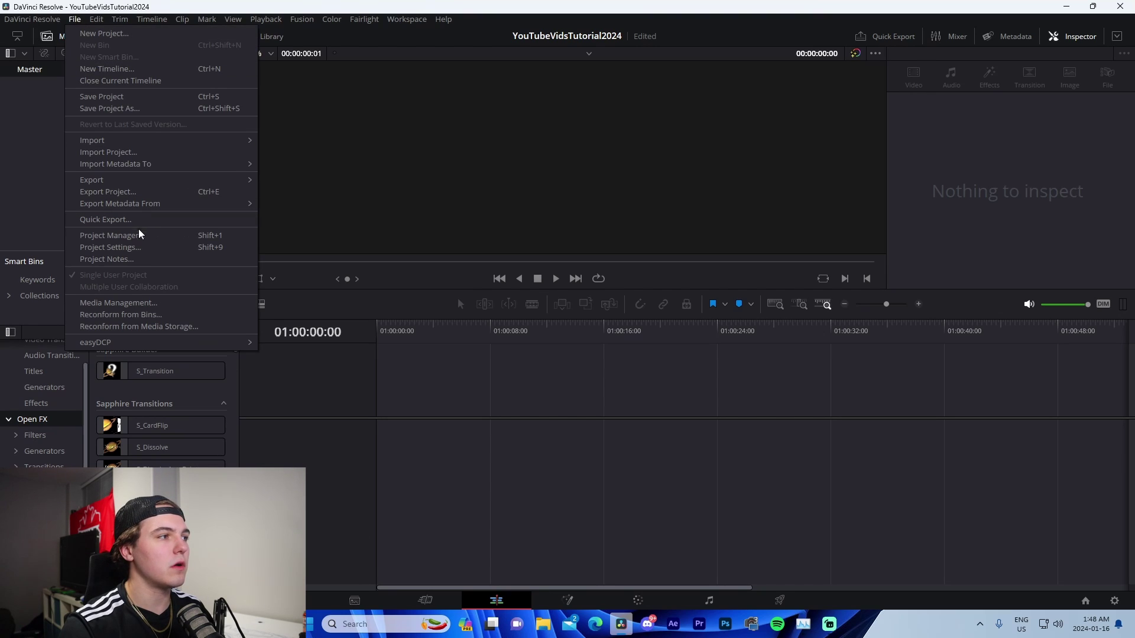
{"action": "left_click", "coordinate": [118, 247]}
{"action": "left_click", "coordinate": [568, 238]}
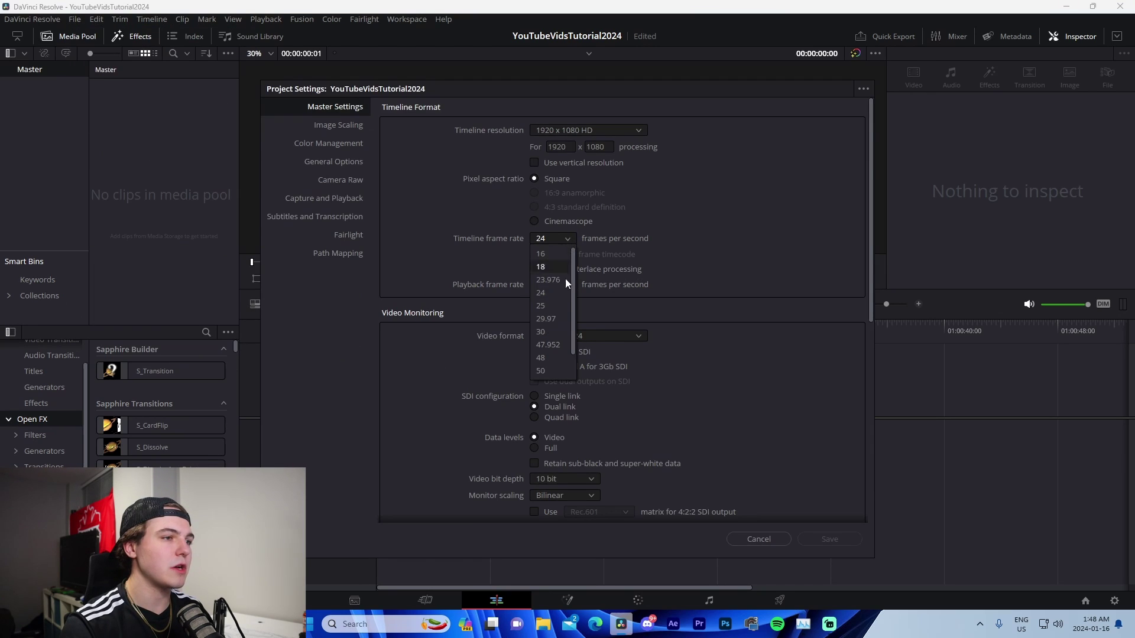
{"action": "left_click", "coordinate": [552, 370]}
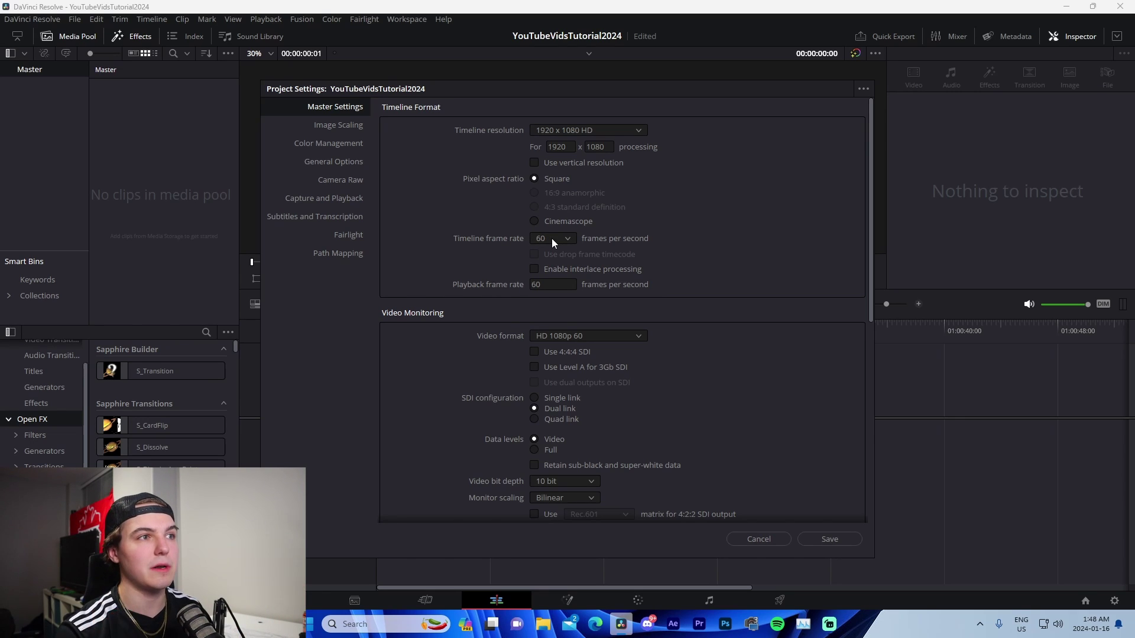
- Check the available timeline resolutions, keep 1920 x 1080 HD, and save the project settings
{"action": "left_click", "coordinate": [580, 130]}
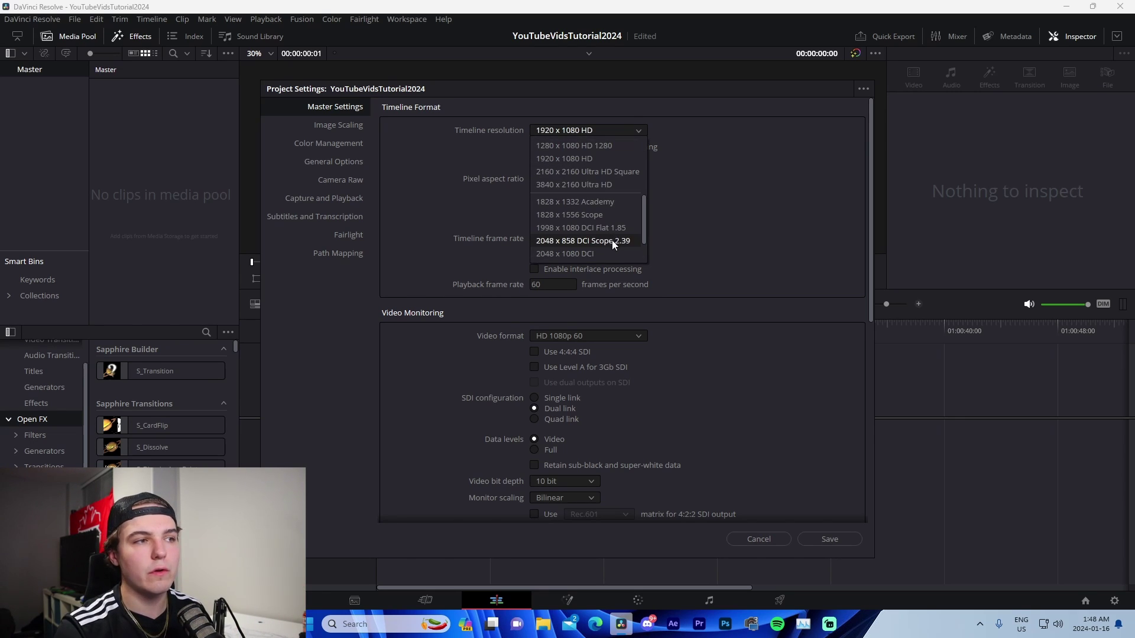
{"action": "scroll", "coordinate": [609, 248], "scroll_direction": "down", "scroll_amount": 1}
{"action": "scroll", "coordinate": [585, 236], "scroll_direction": "up", "scroll_amount": 1}
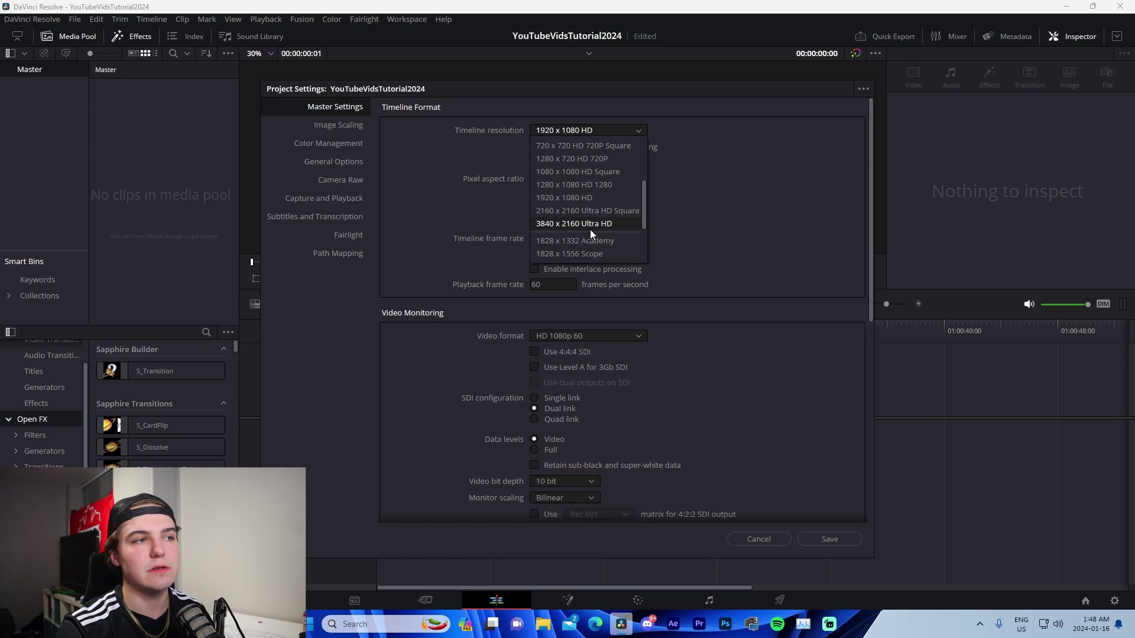
{"action": "left_click", "coordinate": [590, 237]}
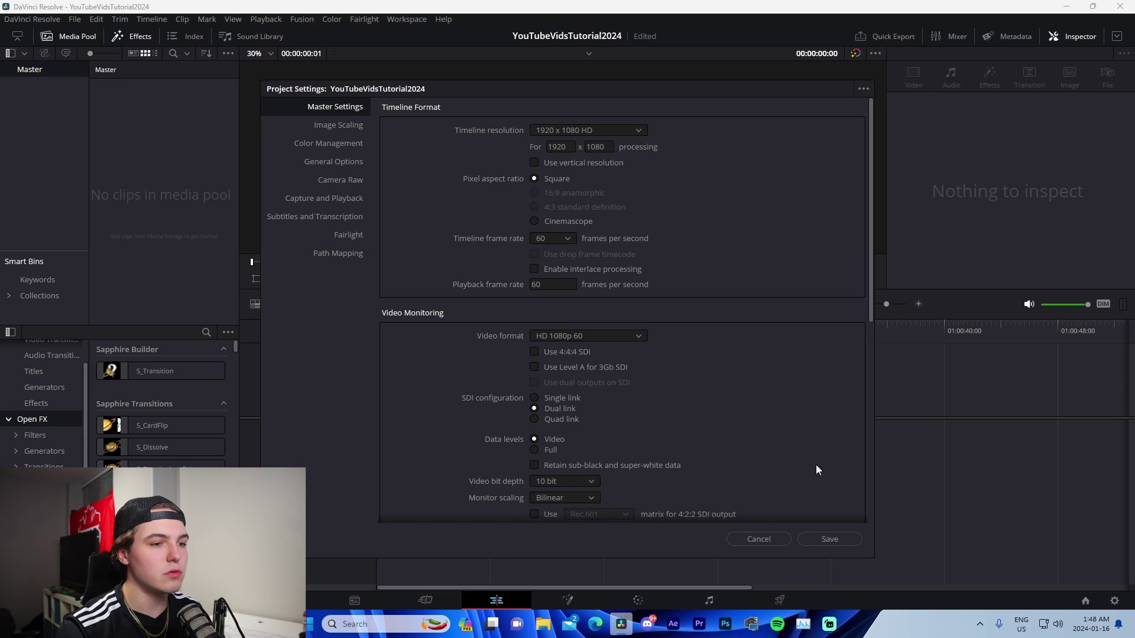
{"action": "left_click", "coordinate": [838, 541]}
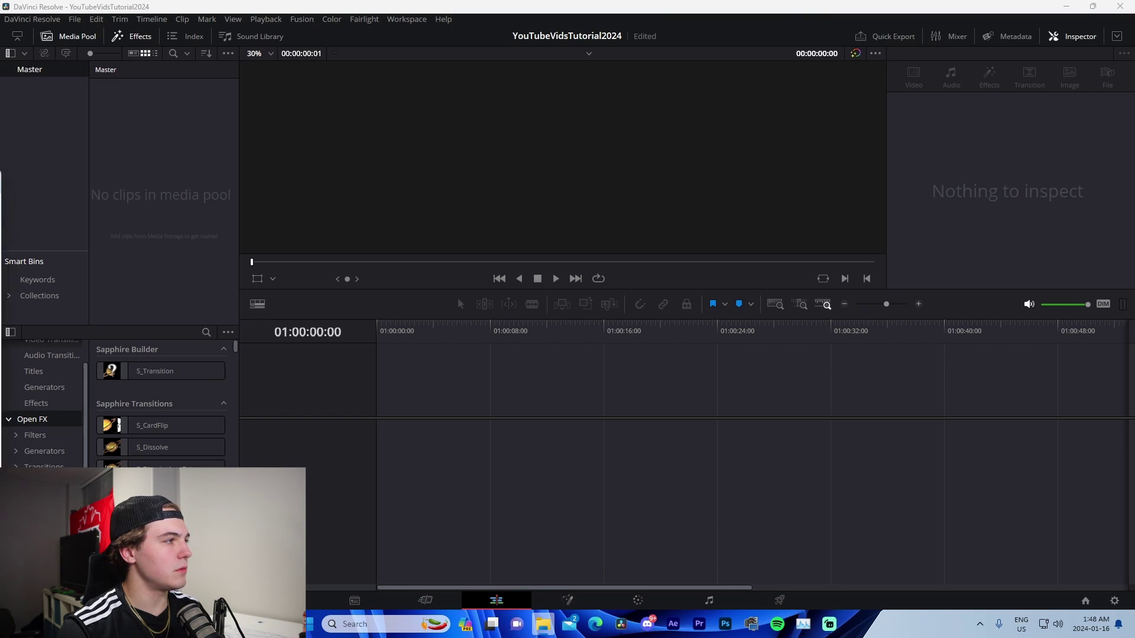
- Import MVI_2417.MP4 from the Cam Footage folder into the media pool without changing the project frame rate
{"action": "left_click", "coordinate": [542, 624]}
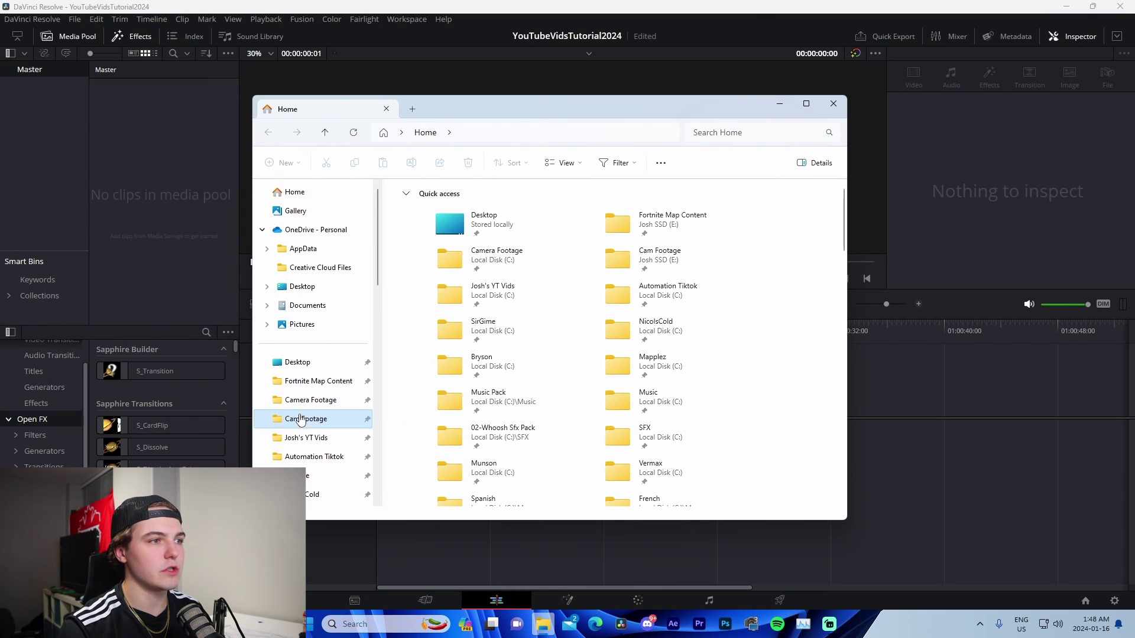
{"action": "left_click", "coordinate": [301, 420]}
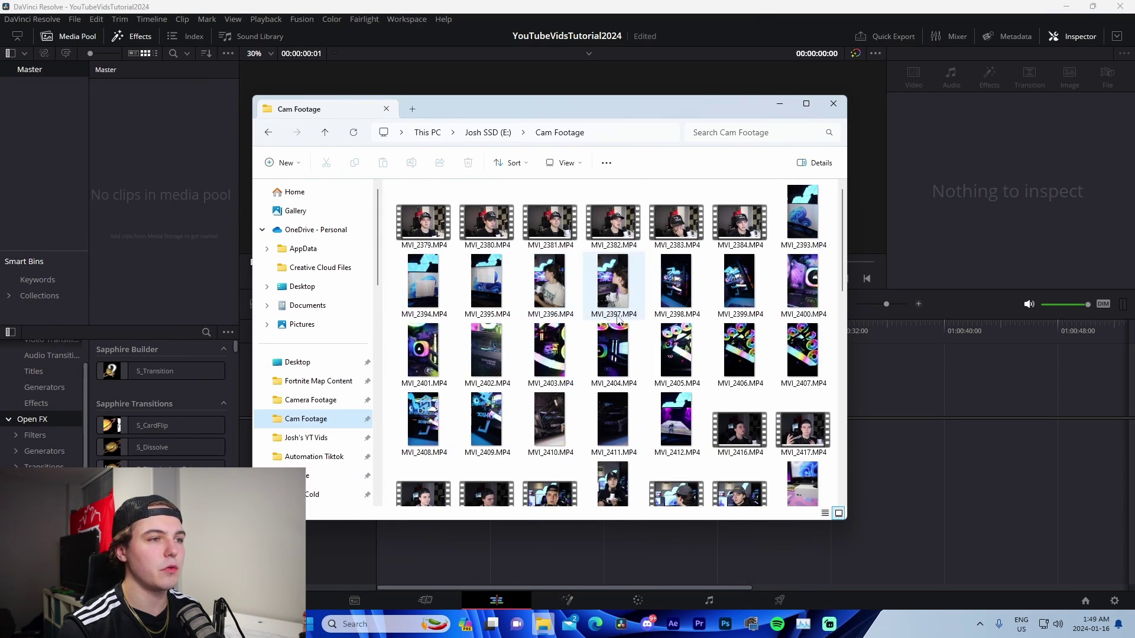
{"action": "scroll", "coordinate": [627, 321], "scroll_direction": "down", "scroll_amount": 5}
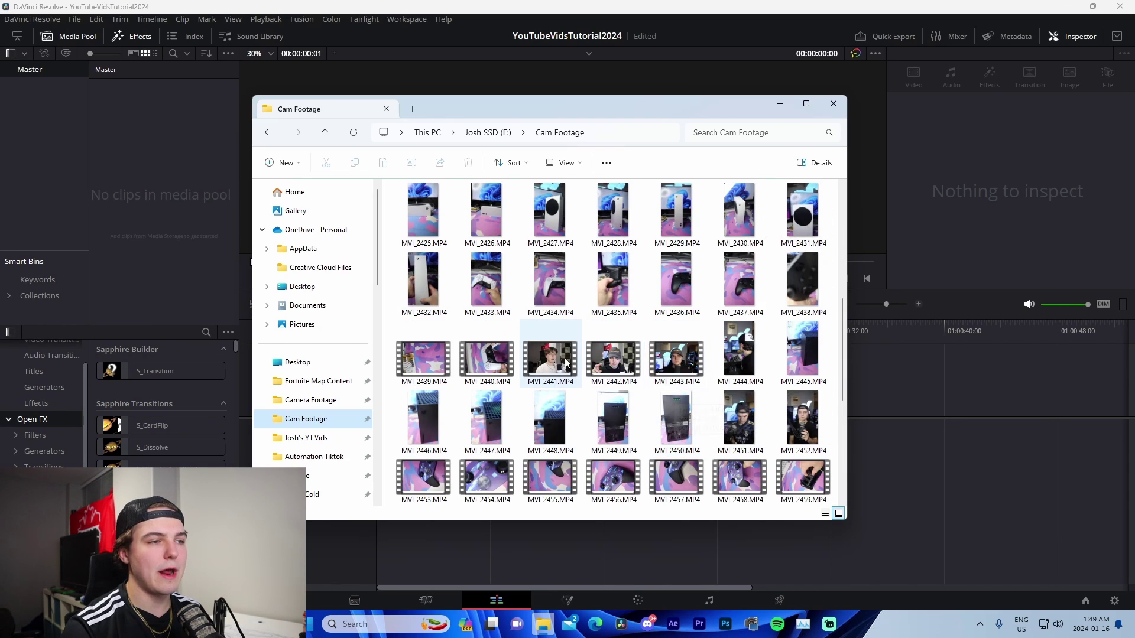
{"action": "scroll", "coordinate": [743, 299], "scroll_direction": "up", "scroll_amount": 3}
{"action": "left_click_drag", "start_coordinate": [803, 289], "coordinate": [193, 181]}
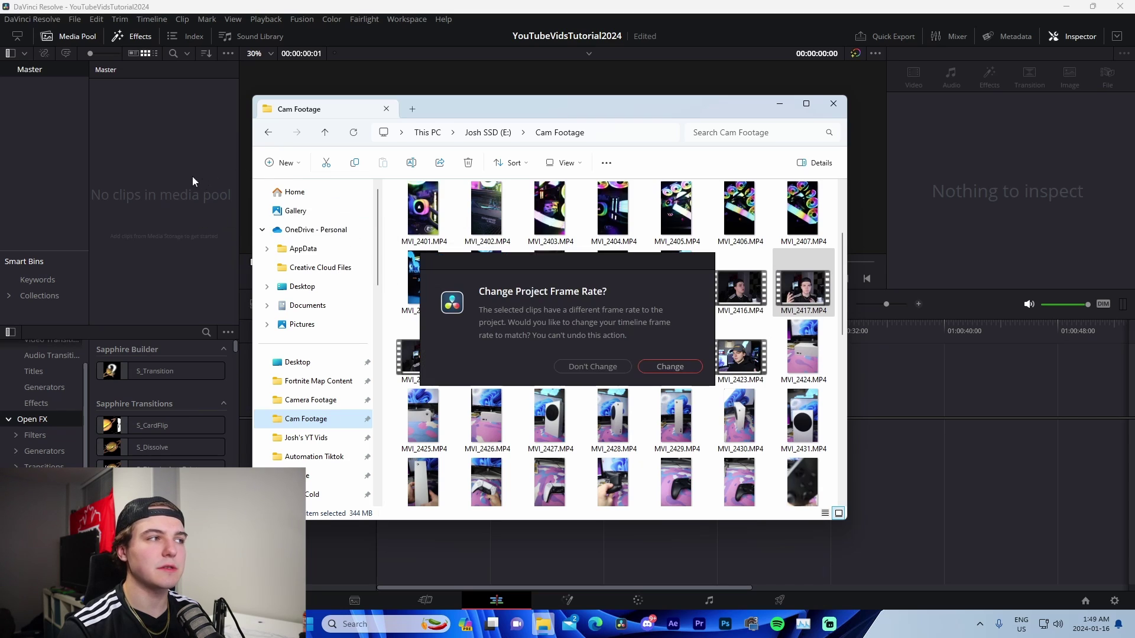
{"action": "left_click", "coordinate": [597, 368]}
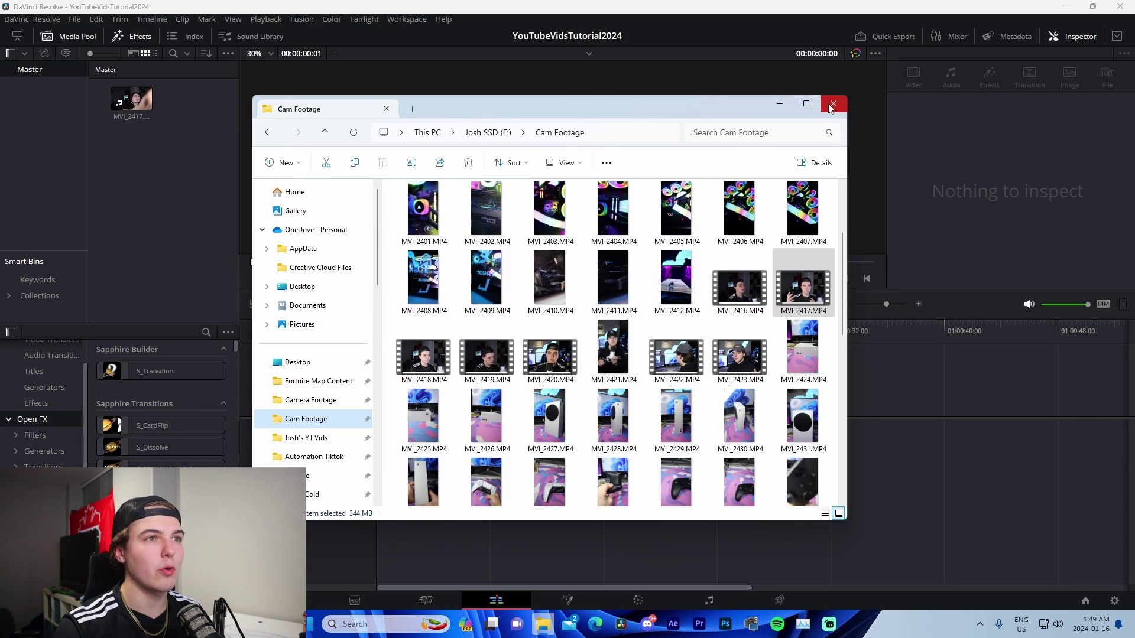
{"action": "left_click", "coordinate": [831, 107]}
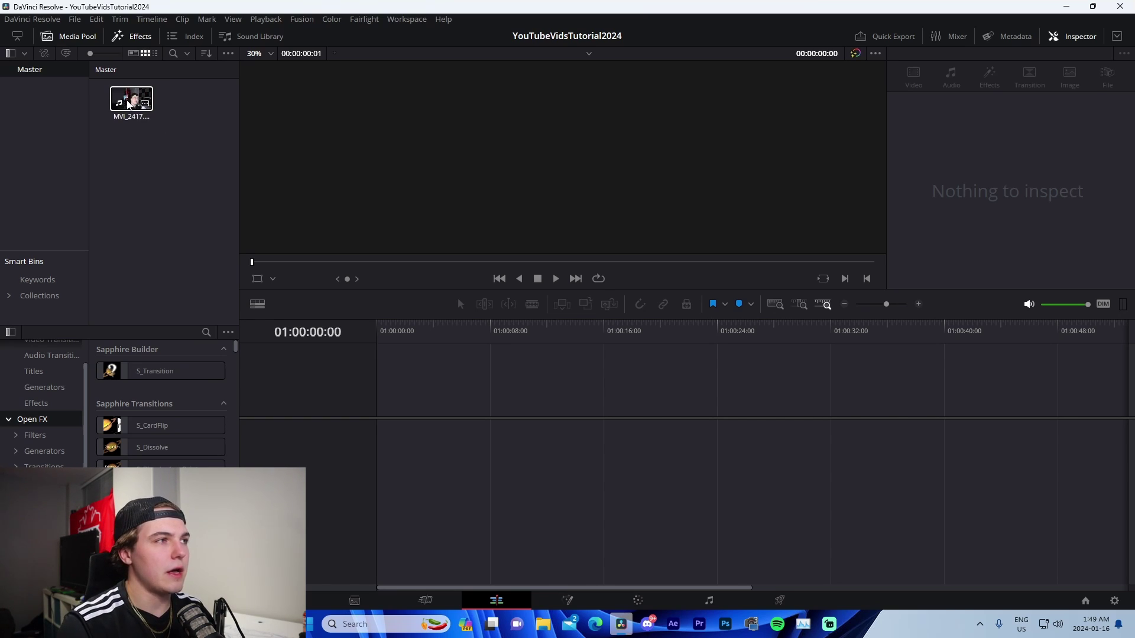
- Place MVI_2417.MP4 at the start of the timeline and move the playhead to about 4 seconds
{"action": "left_click_drag", "start_coordinate": [130, 103], "coordinate": [390, 431]}
{"action": "left_click", "coordinate": [420, 331]}
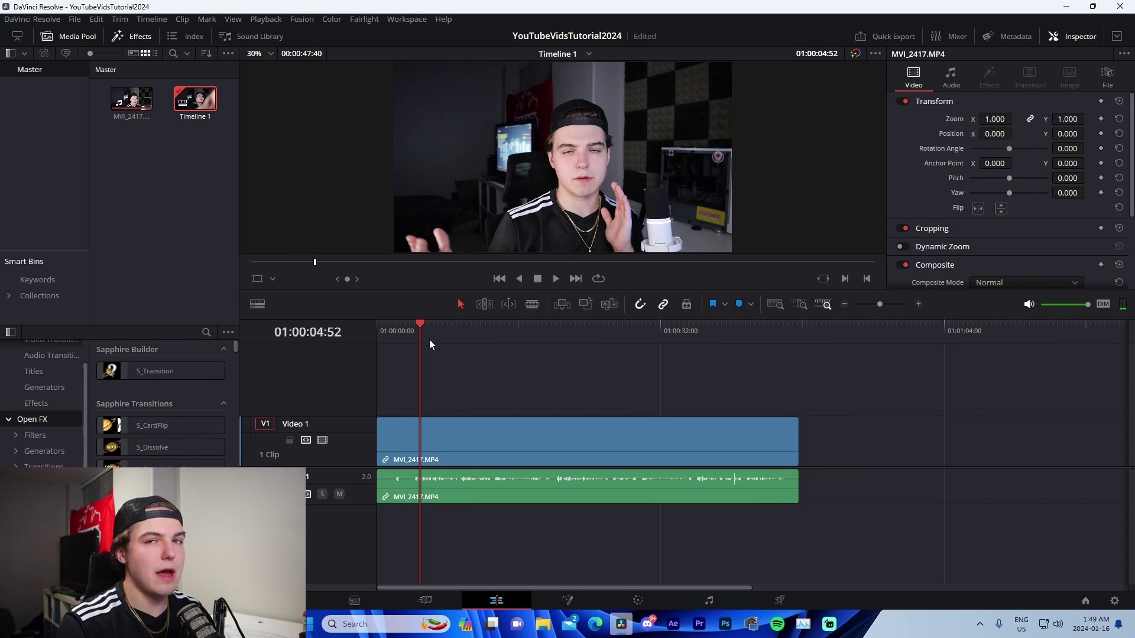
{"action": "key", "text": "Left"}
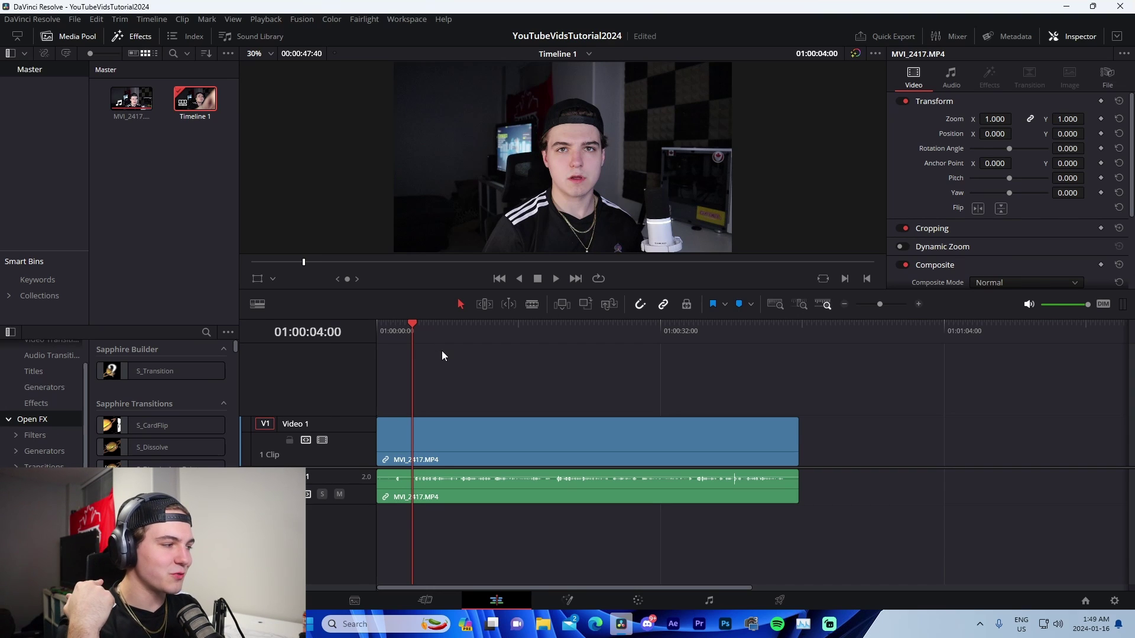
- Try splitting the clip where the speech starts, about 4 seconds in, and undo the split
{"action": "left_click", "coordinate": [919, 305]}
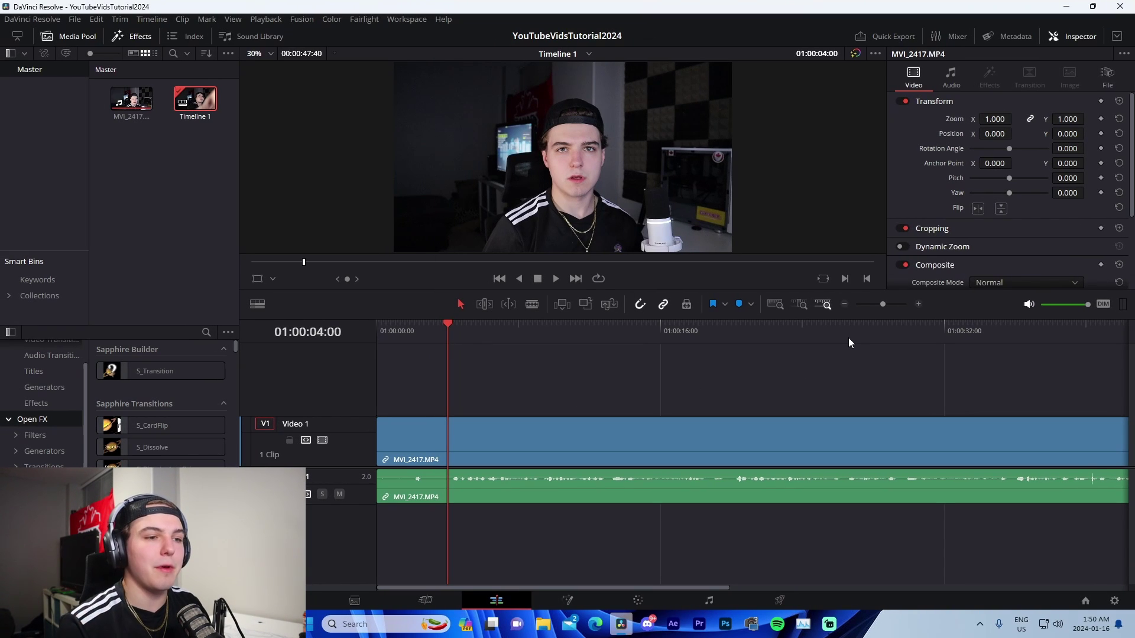
{"action": "key", "text": "ctrl+b"}
{"action": "key", "text": "space"}
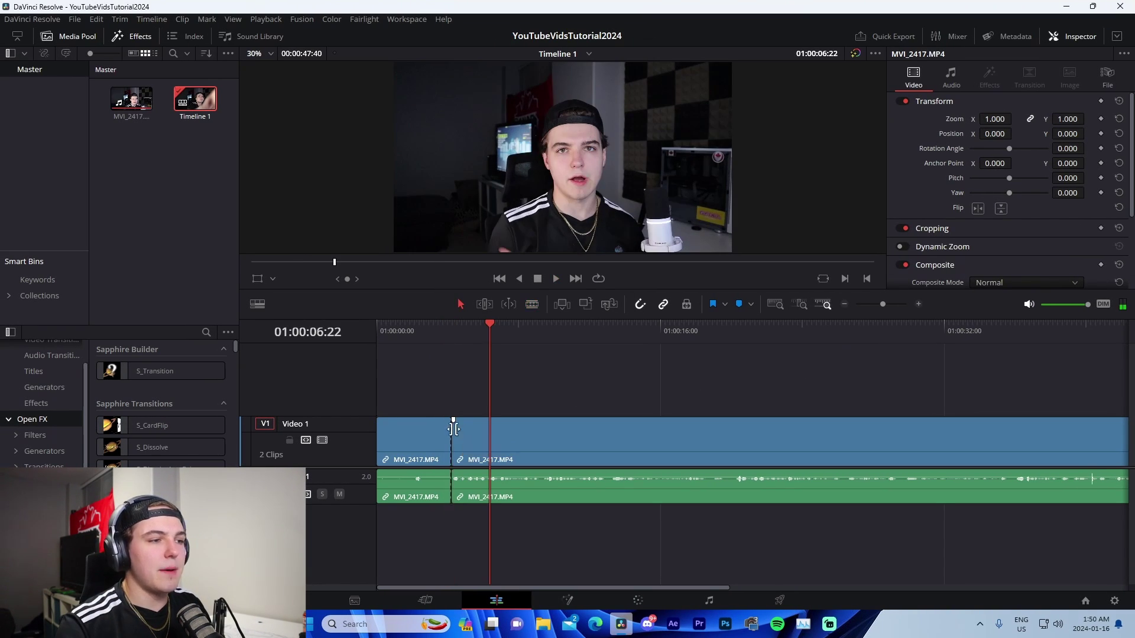
{"action": "key", "text": "ctrl+z"}
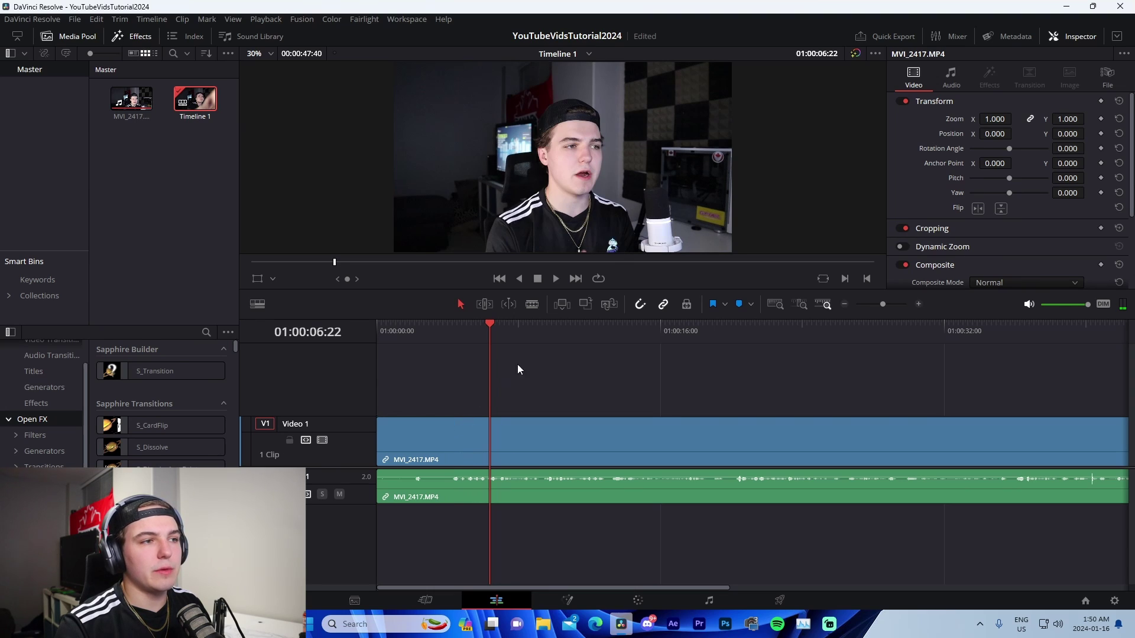
- Cut the clip with the blade where the speech starts, on both sides of two pauses, and near its end
{"action": "left_click", "coordinate": [531, 305]}
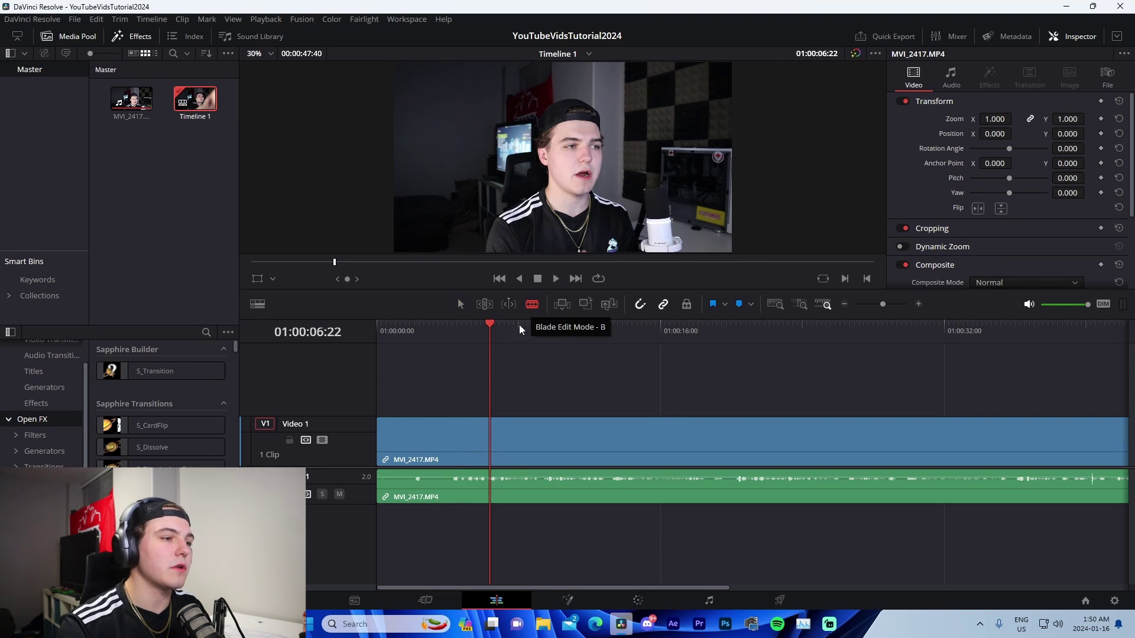
{"action": "left_click", "coordinate": [453, 427]}
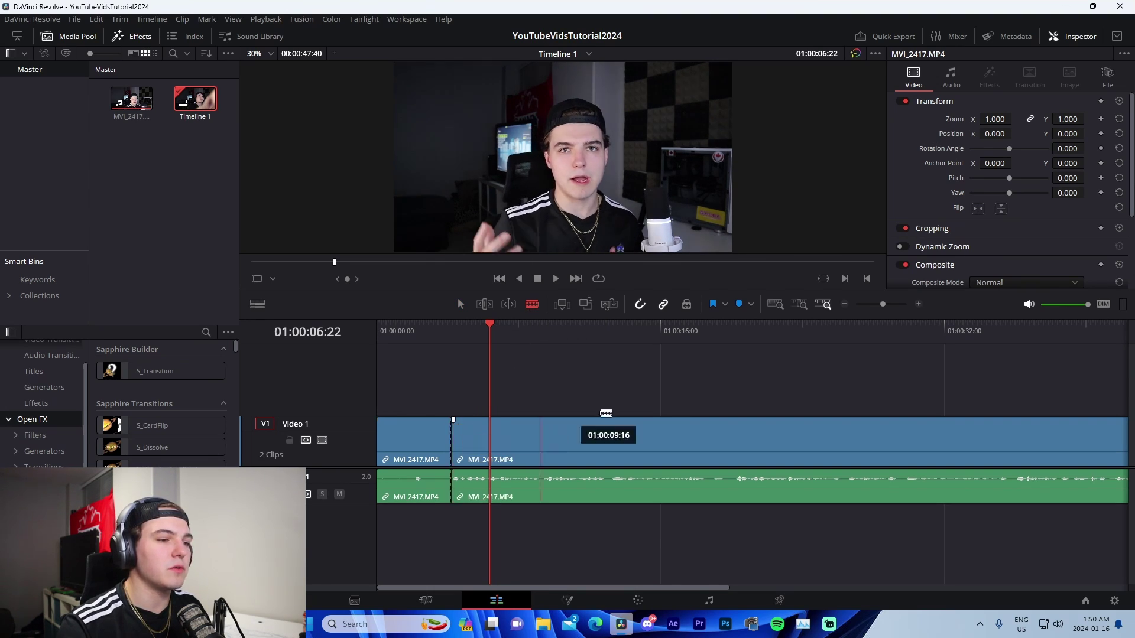
{"action": "left_click", "coordinate": [723, 427]}
{"action": "left_click", "coordinate": [738, 424]}
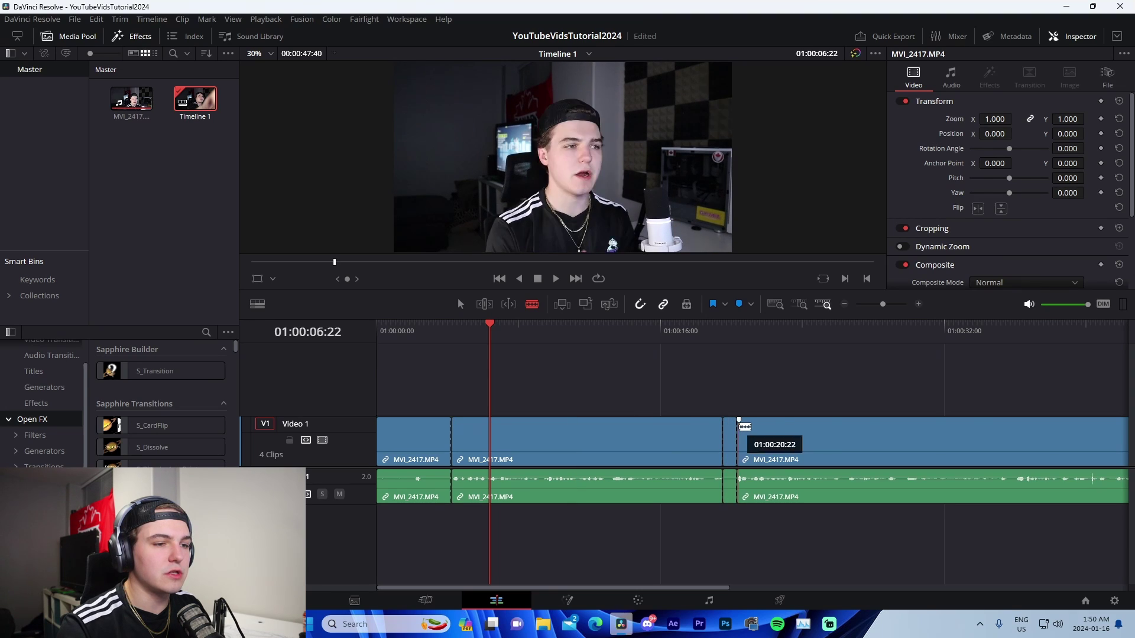
{"action": "scroll", "coordinate": [889, 426], "scroll_direction": "right", "scroll_amount": 3}
{"action": "left_click", "coordinate": [786, 423]}
{"action": "left_click", "coordinate": [794, 421]}
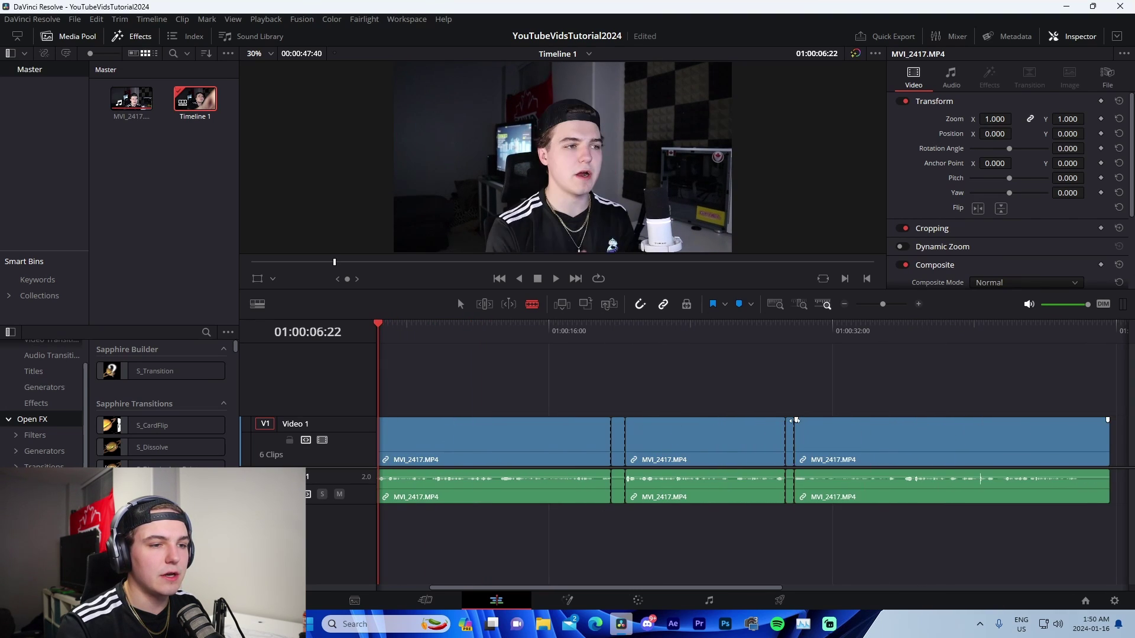
{"action": "left_click", "coordinate": [1079, 421]}
{"action": "key", "text": "a"}
- Delete the silent opening segment and the two short pause segments between the speech clips, leaving gaps in their place
{"action": "scroll", "coordinate": [425, 446], "scroll_direction": "left", "scroll_amount": 3}
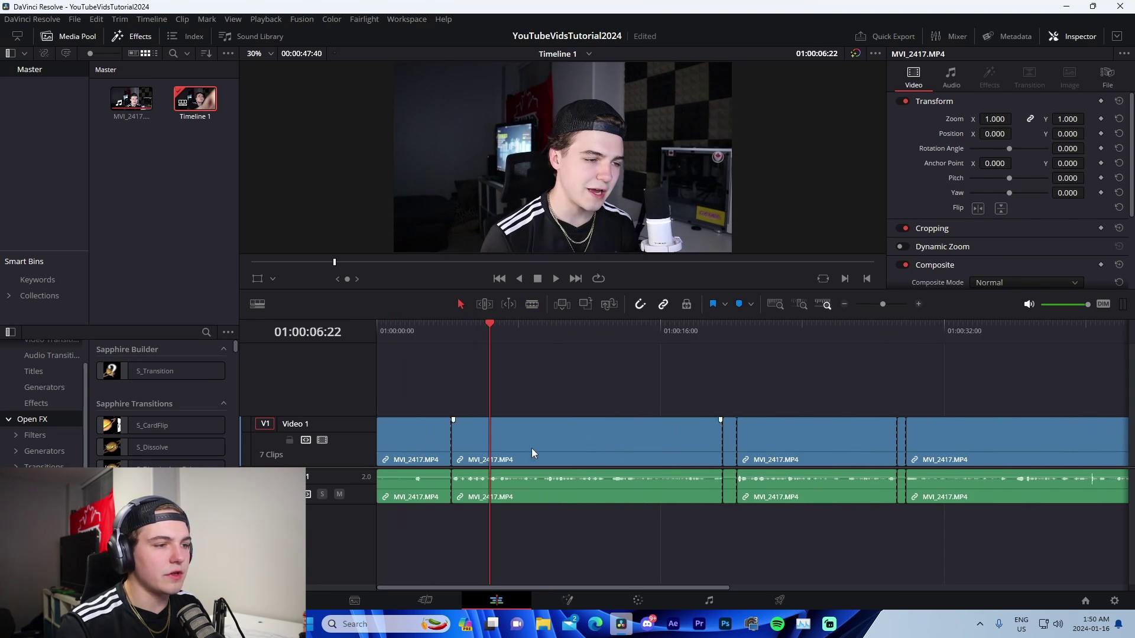
{"action": "left_click", "coordinate": [402, 449]}
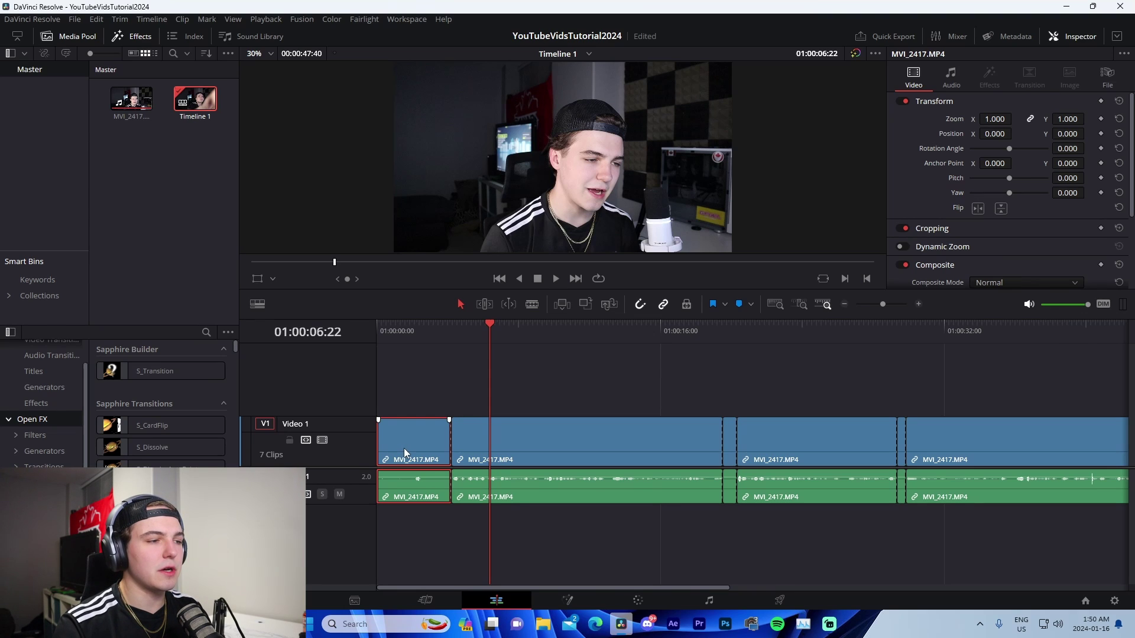
{"action": "key", "text": "BackSpace"}
{"action": "left_click", "coordinate": [729, 449]}
{"action": "key", "text": "BackSpace"}
{"action": "left_click", "coordinate": [900, 447]}
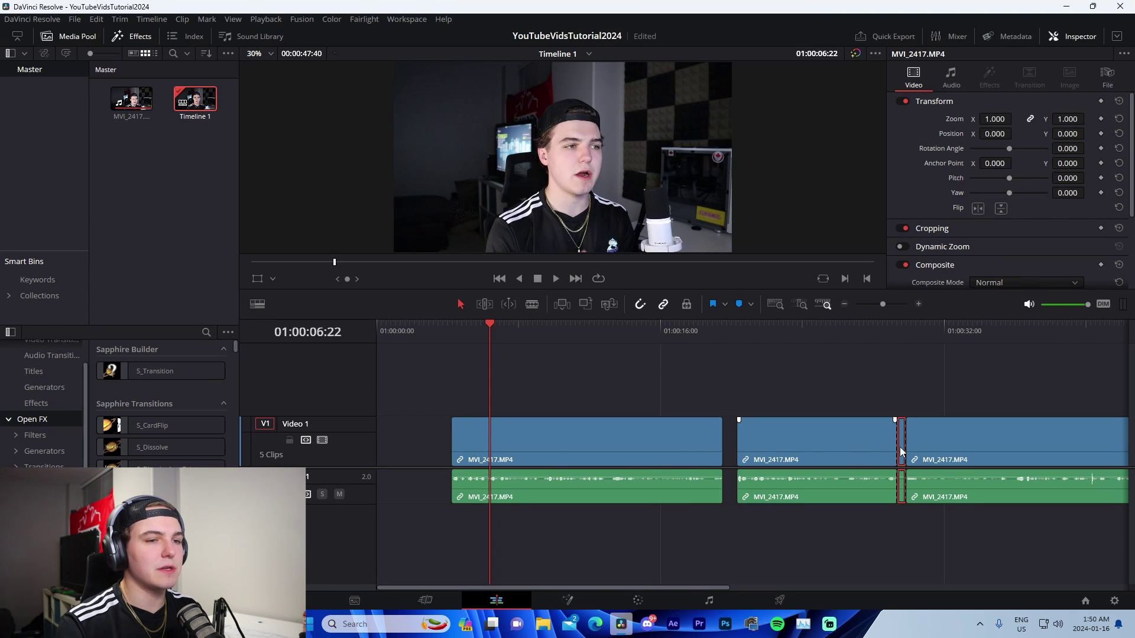
{"action": "key", "text": "BackSpace"}
{"action": "scroll", "coordinate": [902, 446], "scroll_direction": "right", "scroll_amount": 2}
{"action": "scroll", "coordinate": [902, 445], "scroll_direction": "right", "scroll_amount": 4}
{"action": "scroll", "coordinate": [684, 454], "scroll_direction": "left", "scroll_amount": 6}
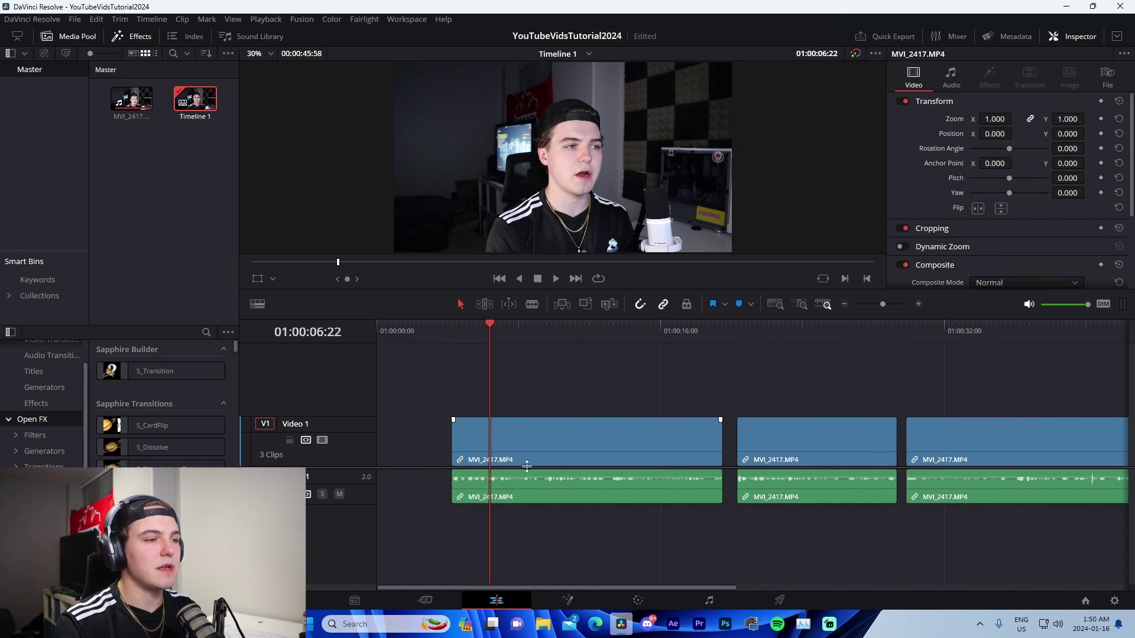
- Close the gaps by moving the remaining three clips back to back from the timeline's start
{"action": "left_click_drag", "start_coordinate": [573, 377], "coordinate": [1039, 550]}
{"action": "left_click_drag", "start_coordinate": [529, 451], "coordinate": [455, 451]}
{"action": "left_click_drag", "start_coordinate": [547, 385], "coordinate": [1074, 534]}
{"action": "left_click_drag", "start_coordinate": [817, 438], "coordinate": [802, 436]}
{"action": "left_click", "coordinate": [819, 440]}
{"action": "key", "text": "Delete"}
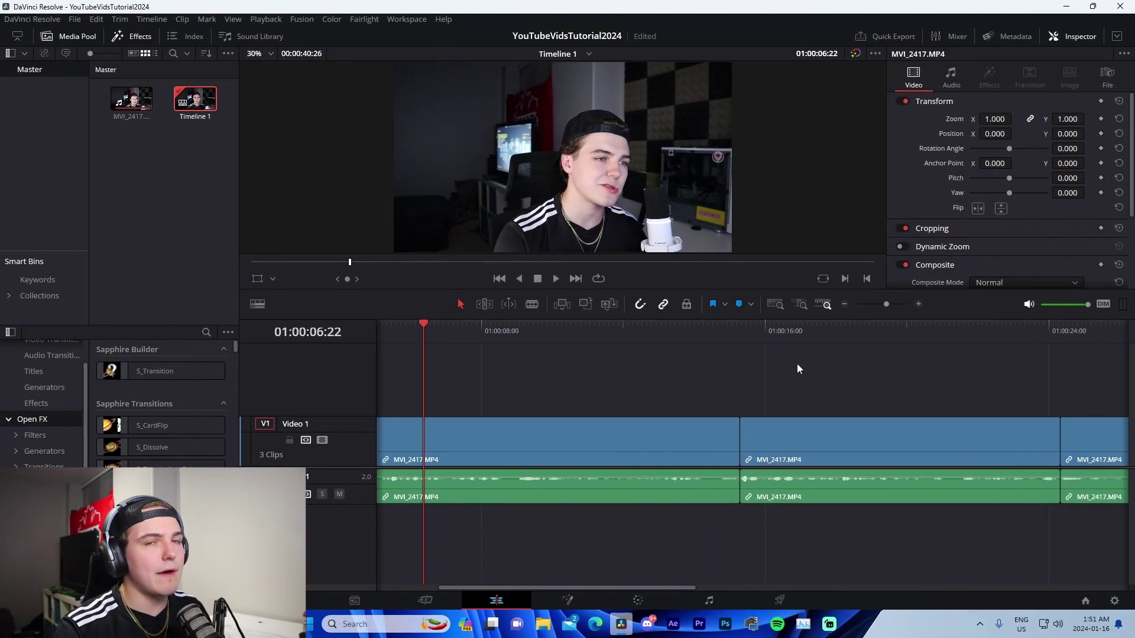
- Move the middle clip to Video 2 and Audio 2, overlapping the first clip's end by about 0.4 s, and unlink its video from its audio
{"action": "scroll", "coordinate": [780, 372], "scroll_direction": "right", "scroll_amount": 2}
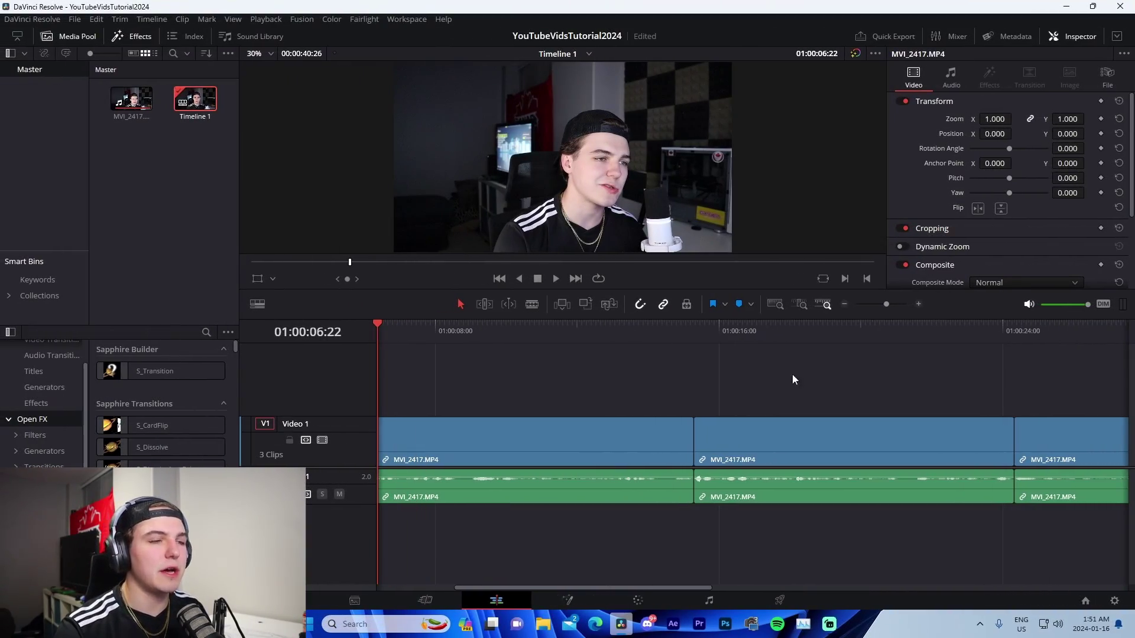
{"action": "left_click_drag", "start_coordinate": [726, 423], "coordinate": [710, 400]}
{"action": "right_click", "coordinate": [835, 406]}
{"action": "key", "text": "Escape"}
{"action": "right_click", "coordinate": [773, 425]}
{"action": "left_click", "coordinate": [773, 424]}
- Trim the start of the Video 2 clip to the end of the first clip so its audio leads in earlier
{"action": "left_click_drag", "start_coordinate": [673, 406], "coordinate": [687, 406]}
{"action": "left_click_drag", "start_coordinate": [664, 352], "coordinate": [757, 443]}
{"action": "left_click", "coordinate": [727, 431]}
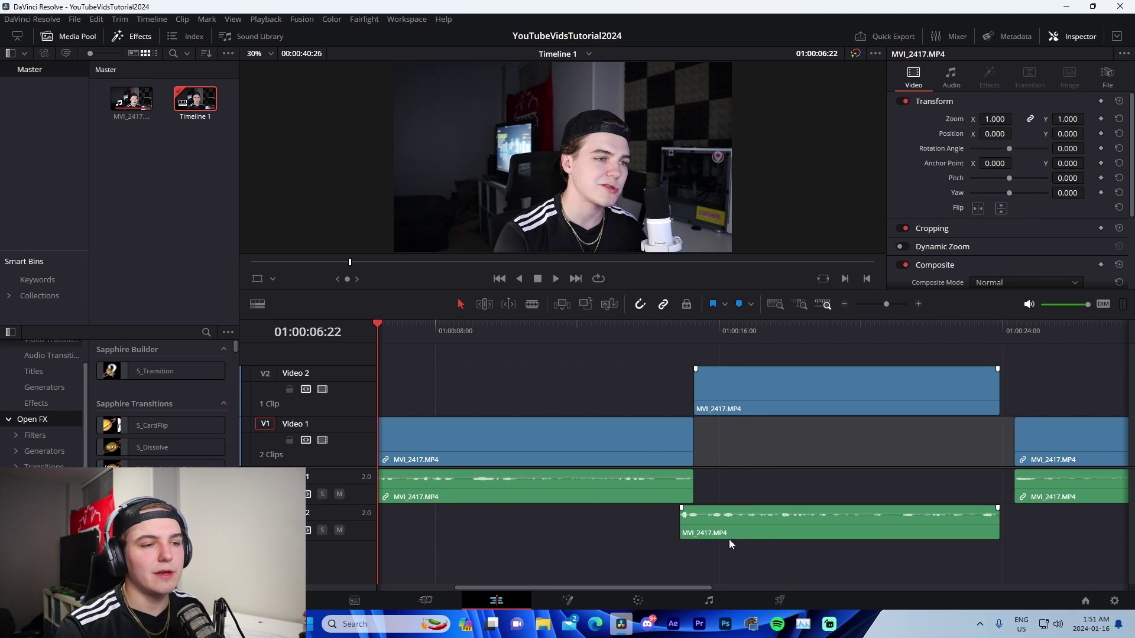
- Shift the third clip earlier to overlap the middle clip's end, and trim the Video 2 clip's end to where the third clip starts
{"action": "scroll", "coordinate": [751, 446], "scroll_direction": "right", "scroll_amount": 5}
{"action": "left_click_drag", "start_coordinate": [913, 448], "coordinate": [881, 445]}
{"action": "left_click", "coordinate": [774, 385]}
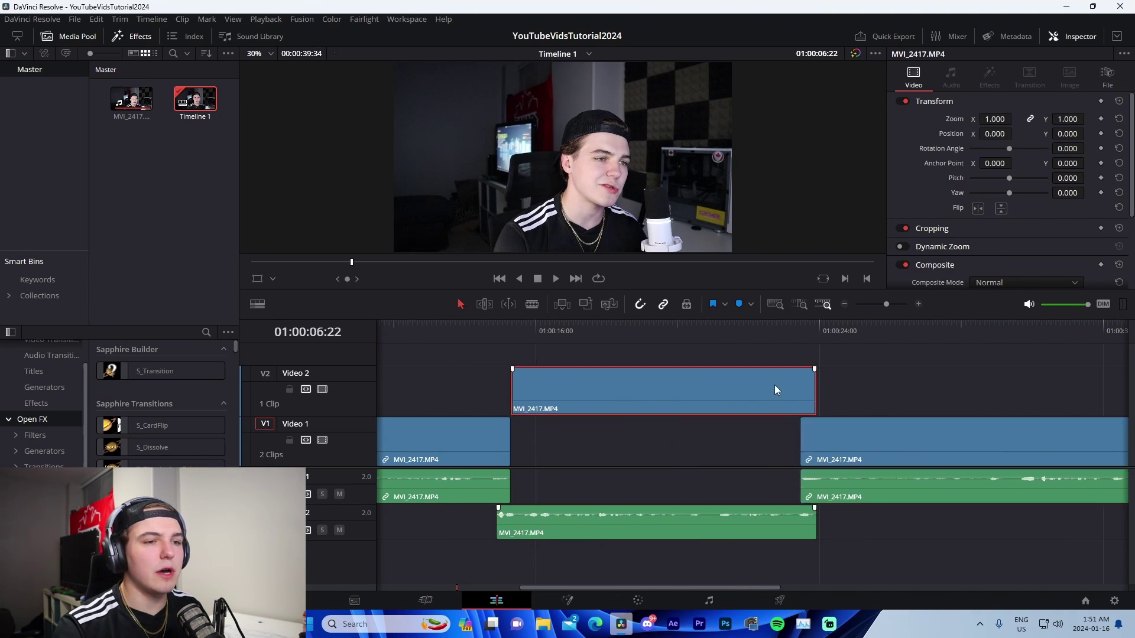
{"action": "key", "text": "ctrl+d"}
{"action": "key", "text": "Return"}
{"action": "mouse_move", "coordinate": [793, 345]}
{"action": "left_mouse_down"}
{"action": "mouse_move", "coordinate": [797, 335]}
{"action": "mouse_move", "coordinate": [831, 343]}
{"action": "mouse_move", "coordinate": [790, 343]}
{"action": "left_mouse_up"}
- Inspect the transition with the playhead at the Video 2 clip's start and at the start of its Audio 2 clip
{"action": "left_click", "coordinate": [562, 450]}
{"action": "key", "text": "Up"}
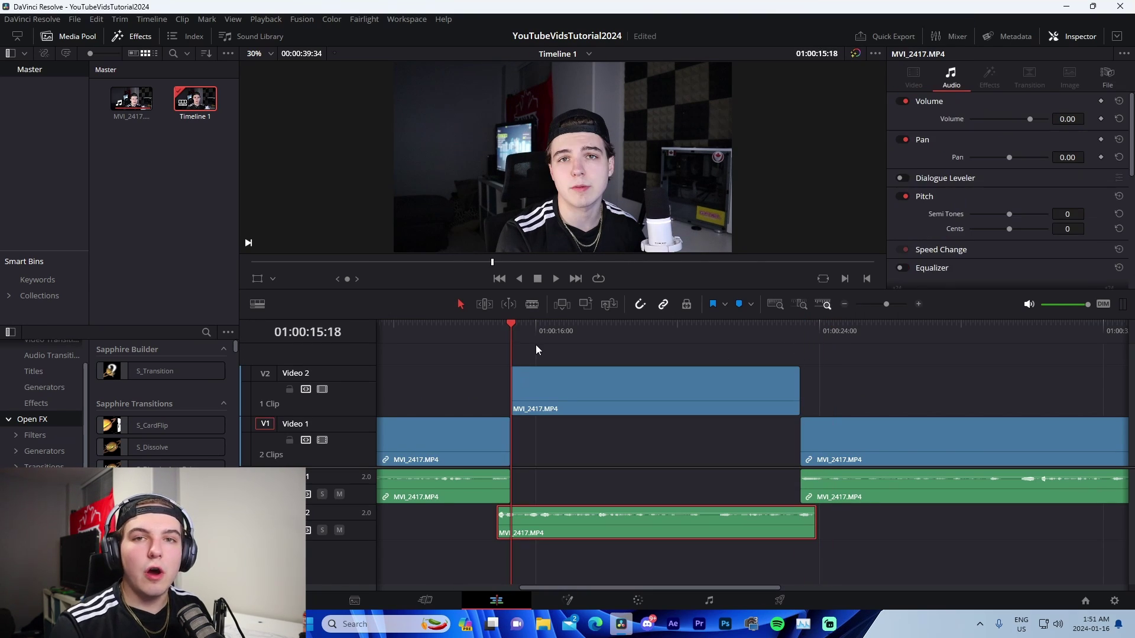
{"action": "key", "text": "Up"}
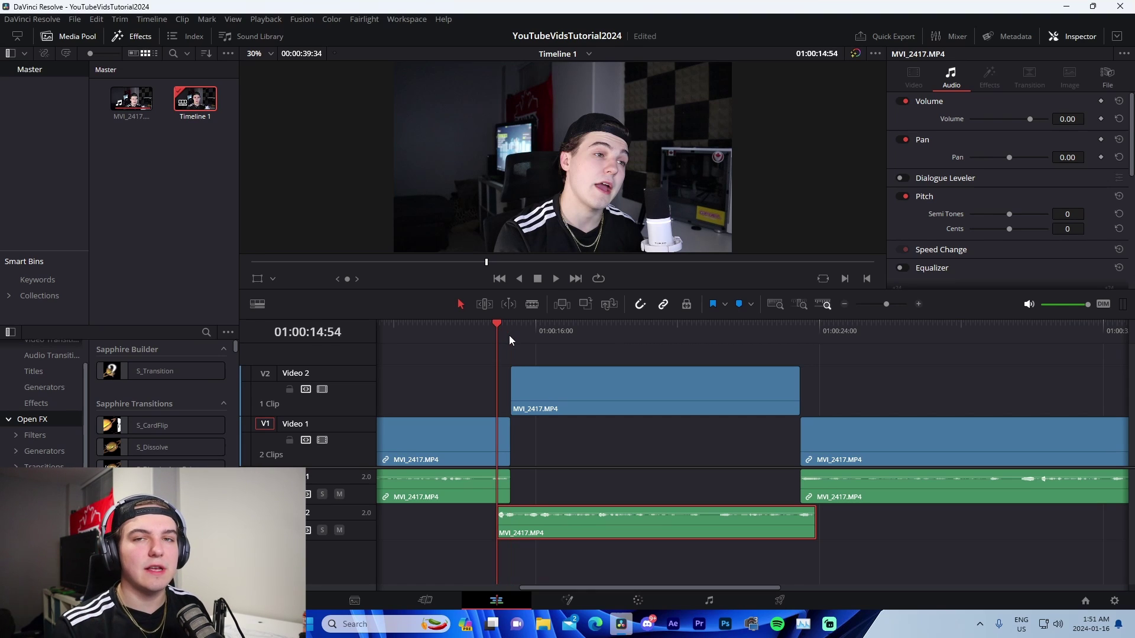
- Extend the end of the Video 2 clip back to line up with the end of its Audio 2 clip
{"action": "left_click", "coordinate": [891, 541]}
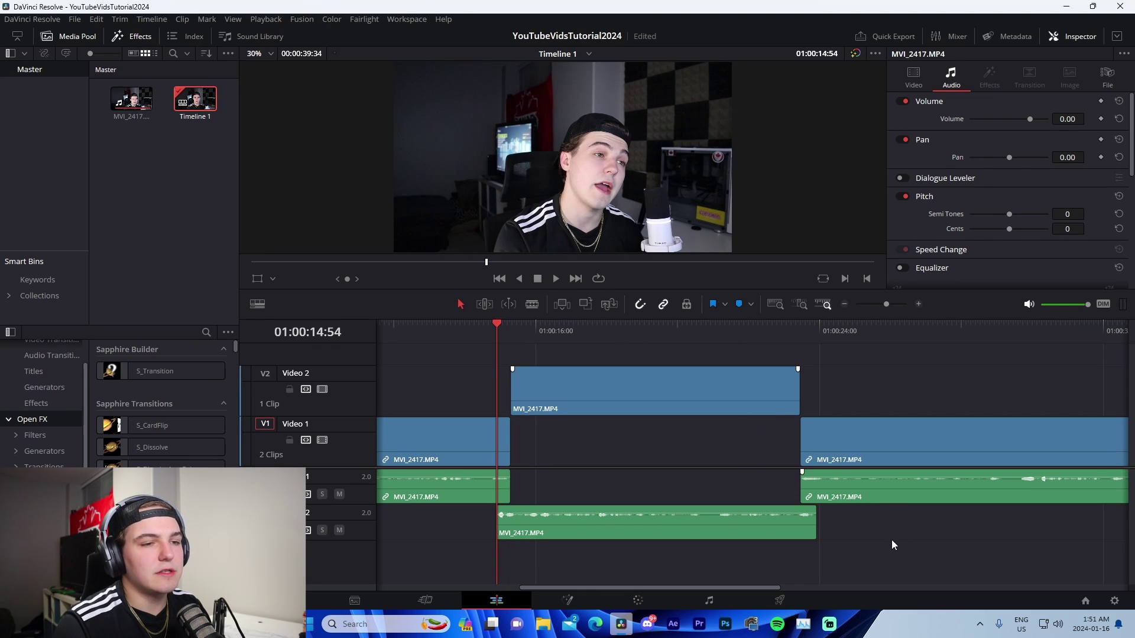
{"action": "key", "text": "ctrl+shift+t"}
{"action": "left_click", "coordinate": [516, 361]}
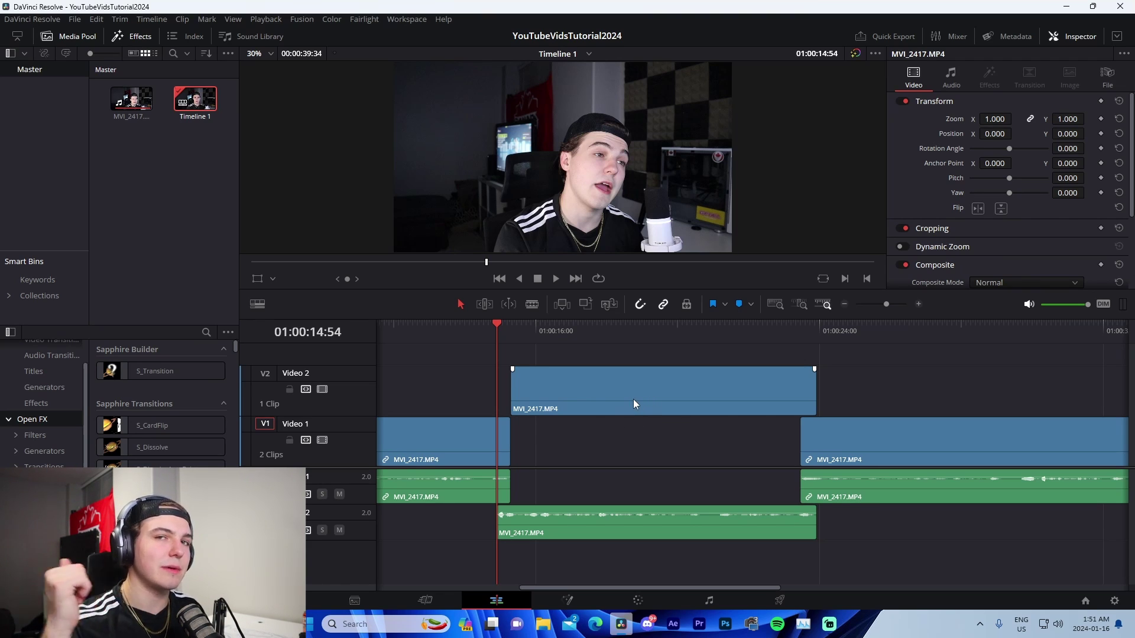
{"action": "scroll", "coordinate": [743, 392], "scroll_direction": "down", "scroll_amount": 4}
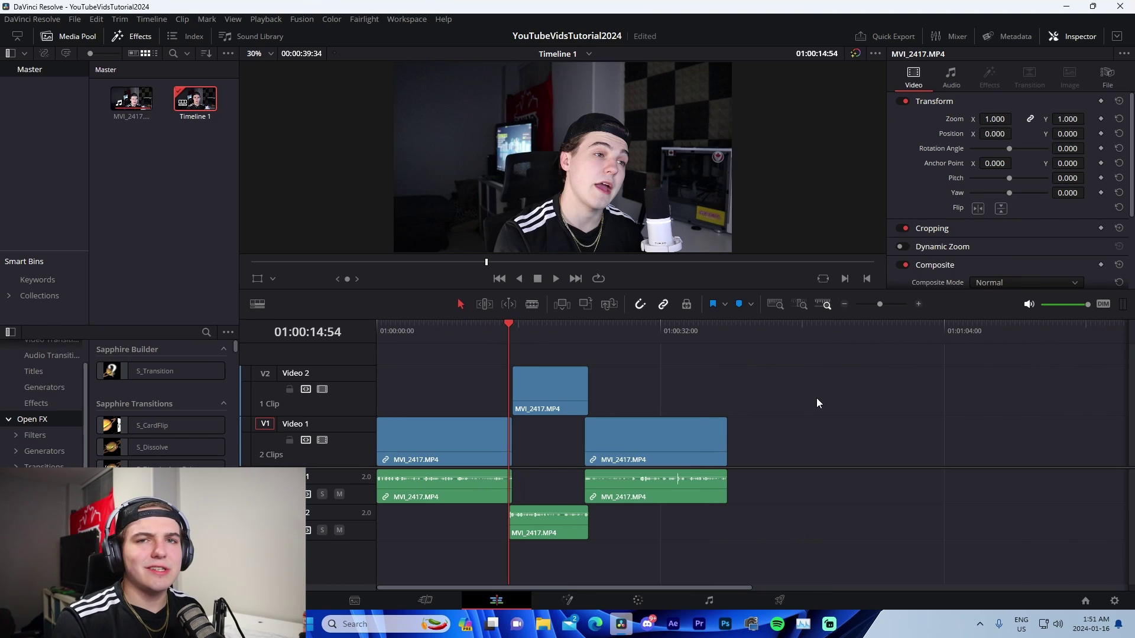